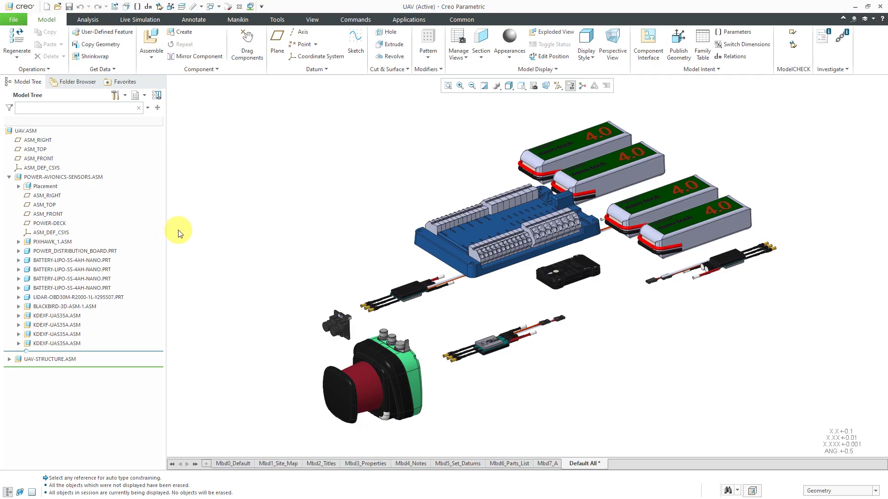
- Open the POWER-AVIONICS-SENSORS subassembly of the UAV assembly in its own window
{"action": "left_click", "coordinate": [91, 177]}
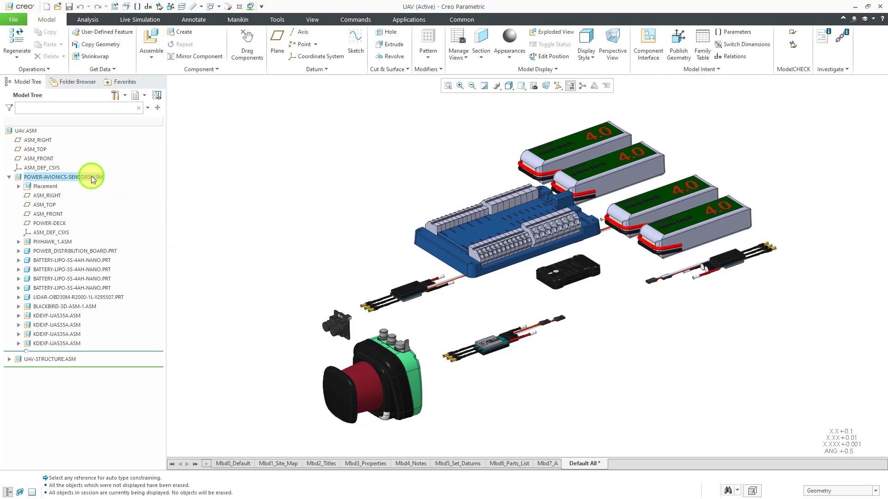
{"action": "left_click", "coordinate": [109, 135]}
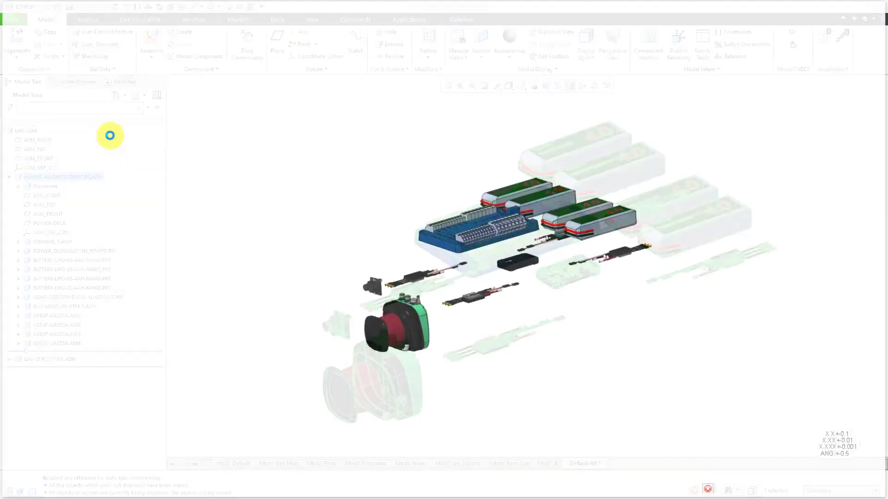
{"action": "scroll", "coordinate": [597, 252], "scroll_direction": "down", "scroll_amount": 2}
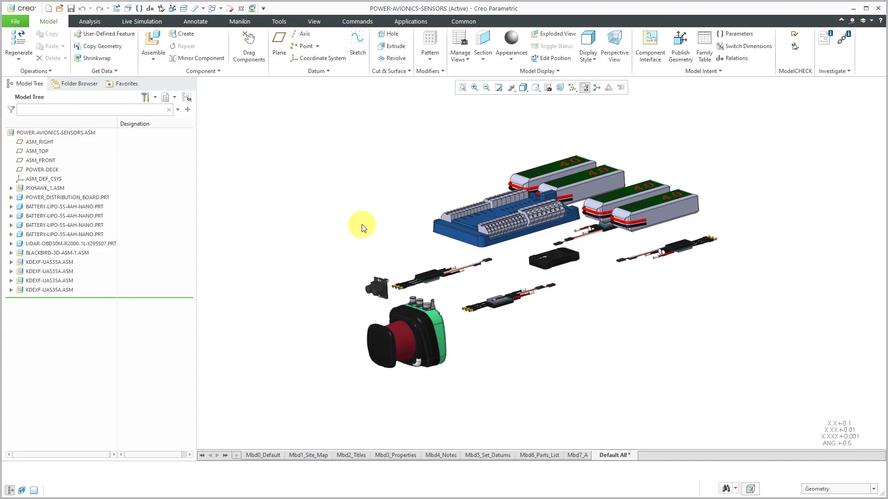
- Create a standard subassembly named pas-cabling, copied from the mcae_assy_std.asm template
{"action": "left_click", "coordinate": [189, 37]}
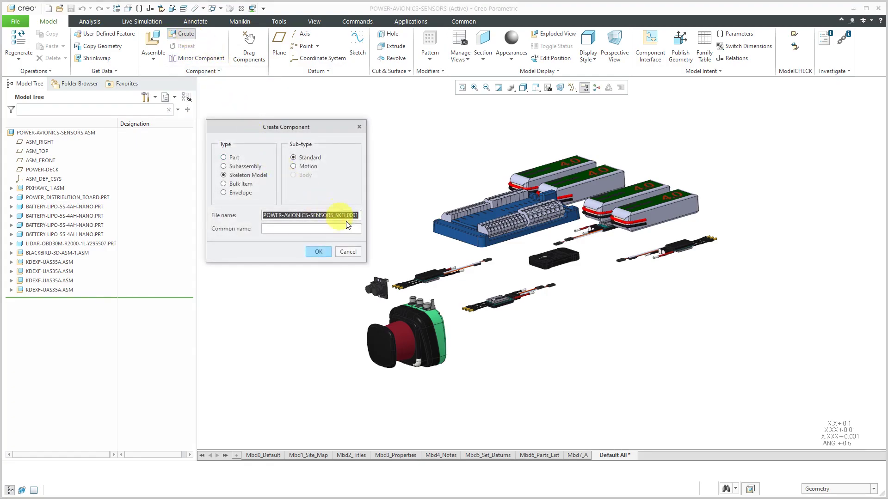
{"action": "left_click", "coordinate": [251, 168]}
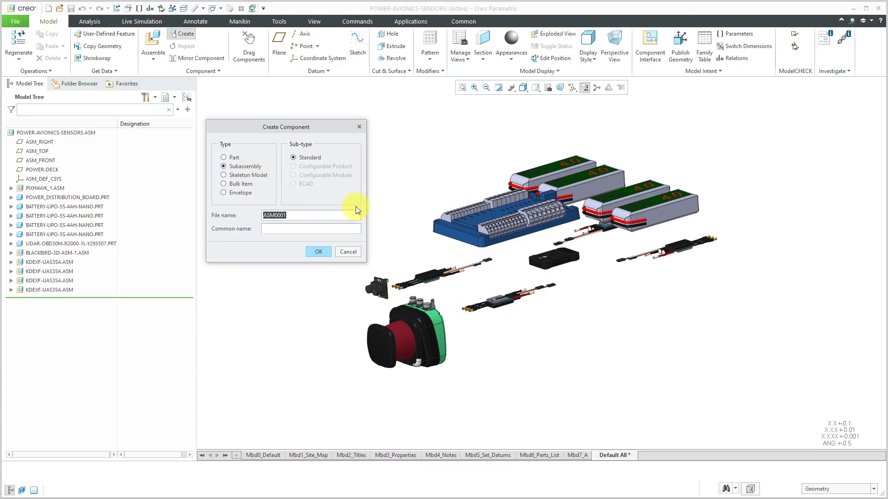
{"action": "type", "text": "pas-cabling"}
{"action": "left_click", "coordinate": [319, 252]}
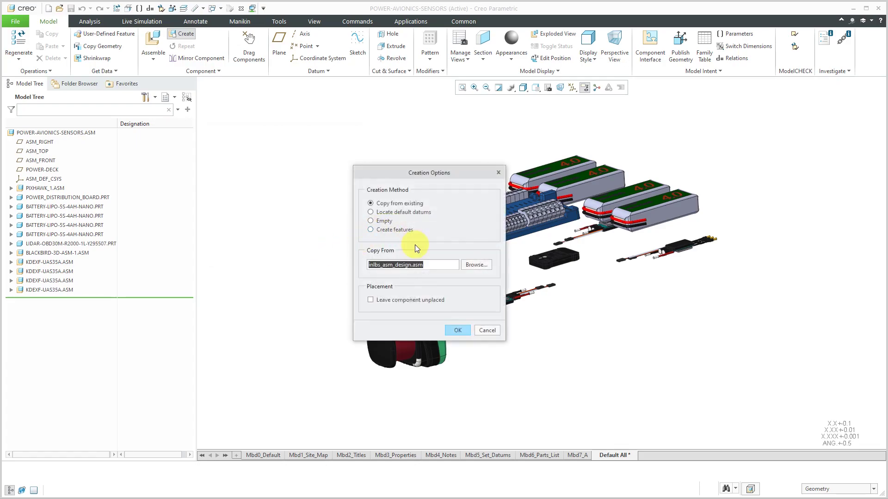
{"action": "left_click", "coordinate": [477, 264]}
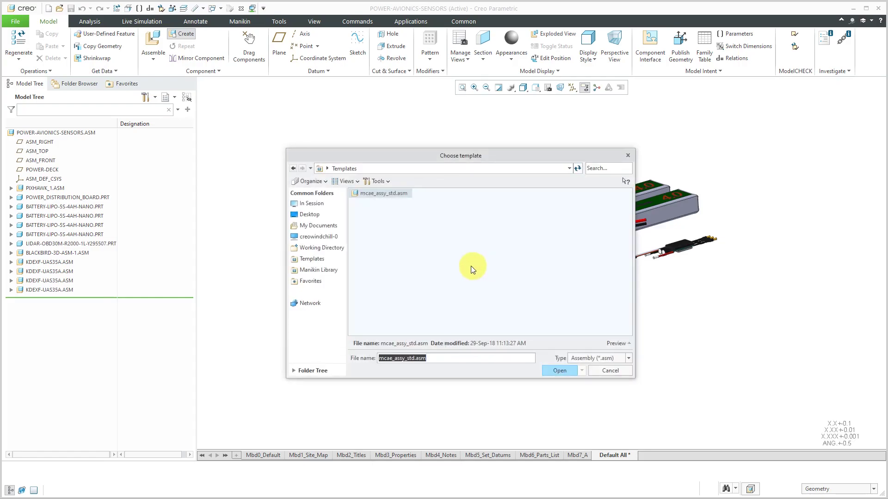
{"action": "left_click", "coordinate": [559, 371]}
{"action": "left_click", "coordinate": [459, 330]}
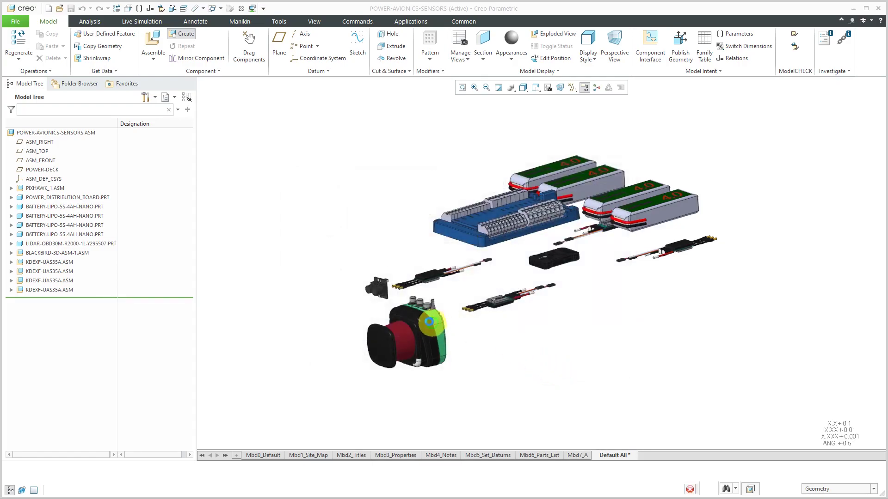
- Place the new PAS-CABLING subassembly in the assembly with a Default constraint
{"action": "left_click", "coordinate": [287, 231]}
{"action": "right_click", "coordinate": [348, 173]}
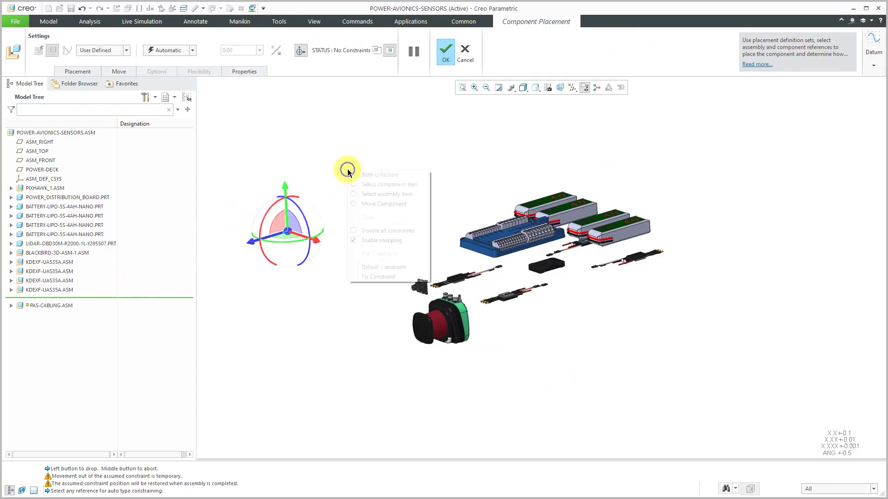
{"action": "left_click", "coordinate": [393, 267]}
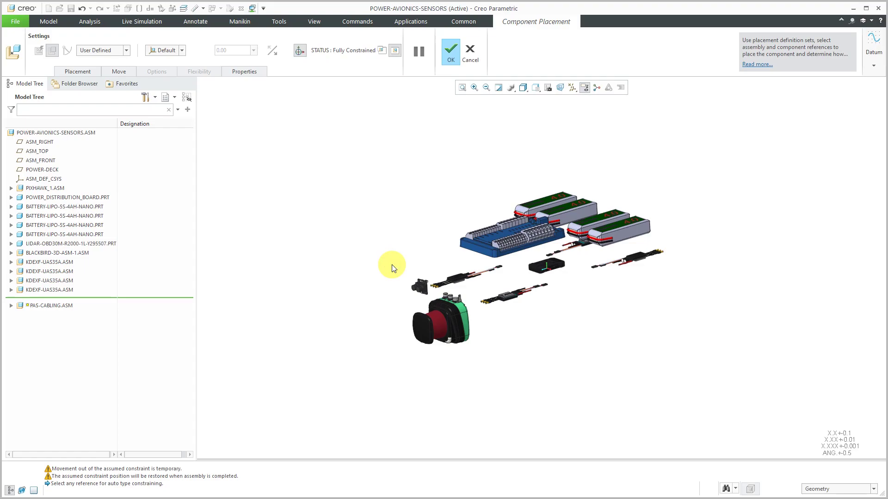
{"action": "middle_click", "coordinate": [392, 266]}
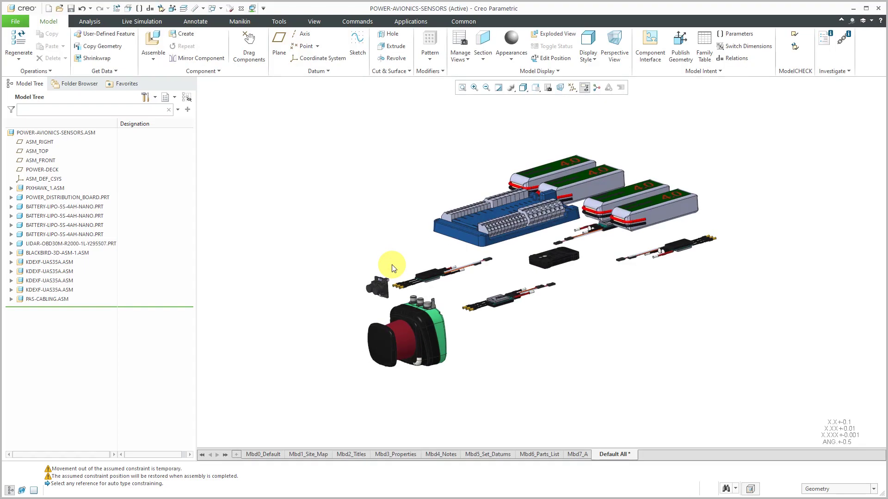
- Activate the PAS-CABLING subassembly and create a standard skeleton model in it, PAS-CABLING_SKEL0001, copied from the mcae_part_std template
{"action": "left_click", "coordinate": [12, 299]}
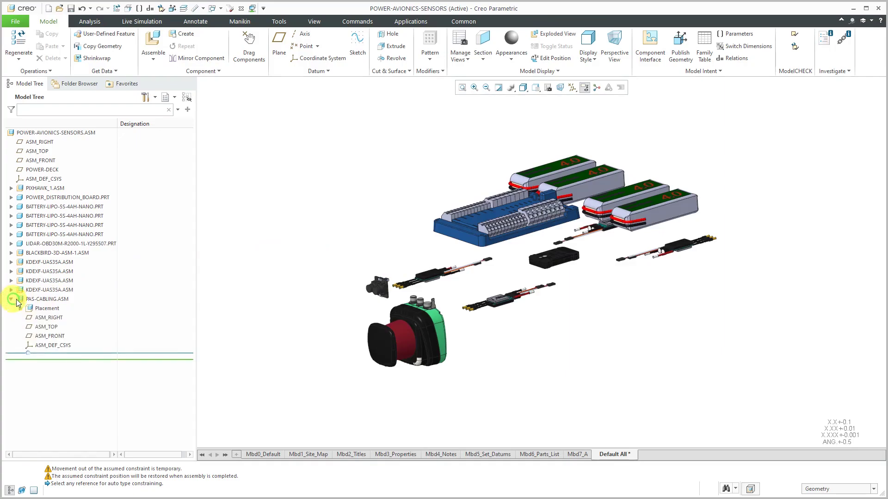
{"action": "left_click", "coordinate": [60, 301]}
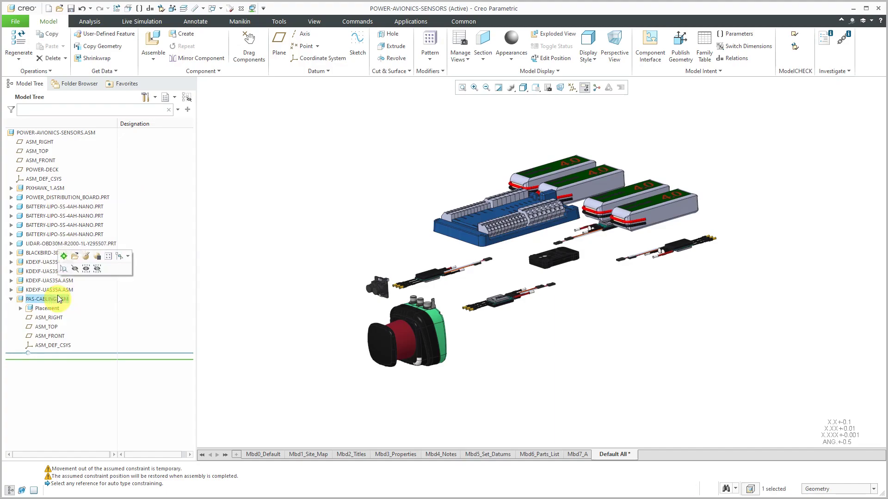
{"action": "left_click", "coordinate": [64, 256]}
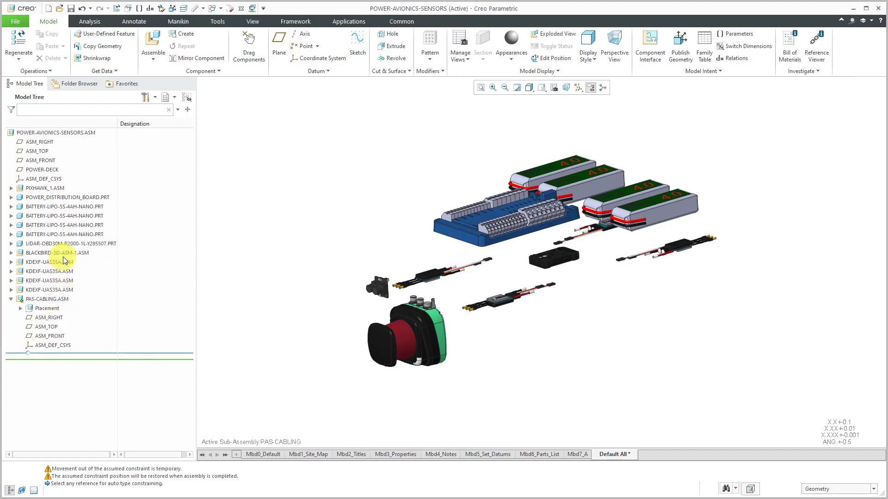
{"action": "left_click", "coordinate": [179, 34]}
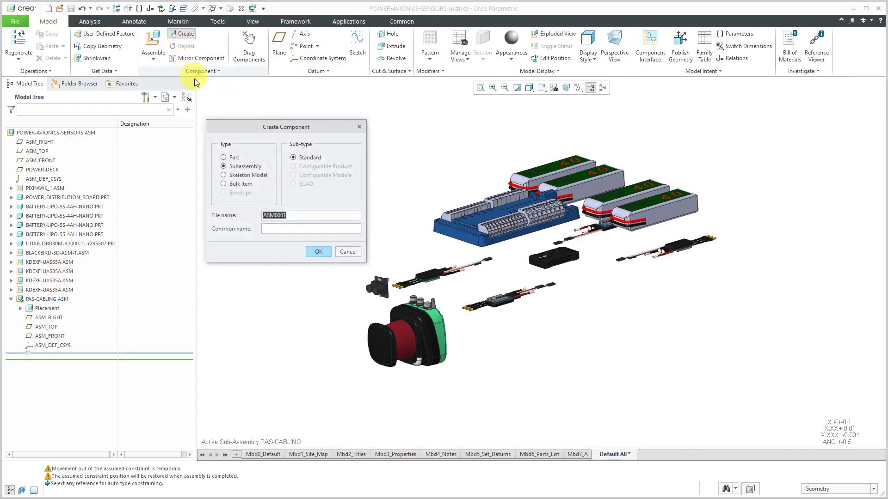
{"action": "left_click", "coordinate": [225, 175]}
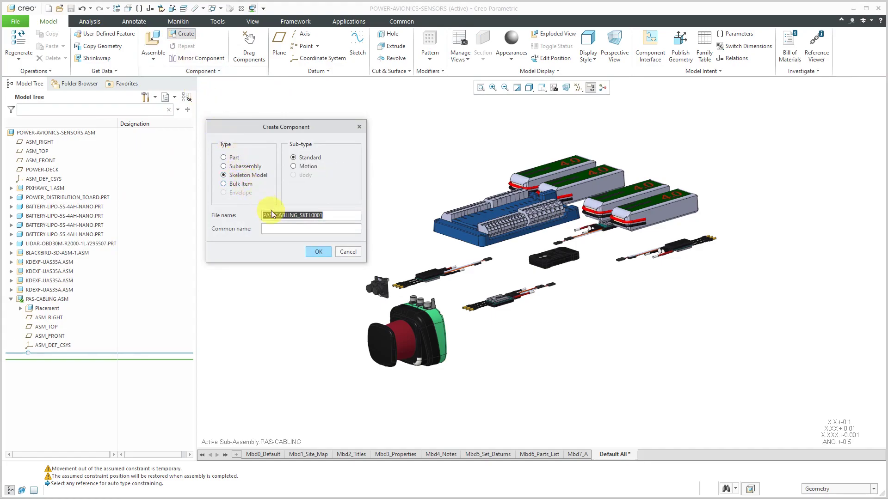
{"action": "left_click", "coordinate": [319, 252]}
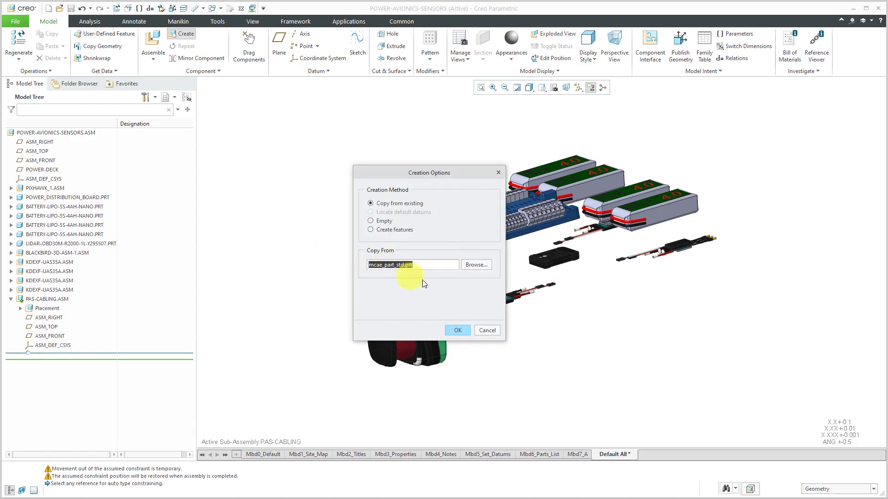
{"action": "left_click", "coordinate": [457, 331]}
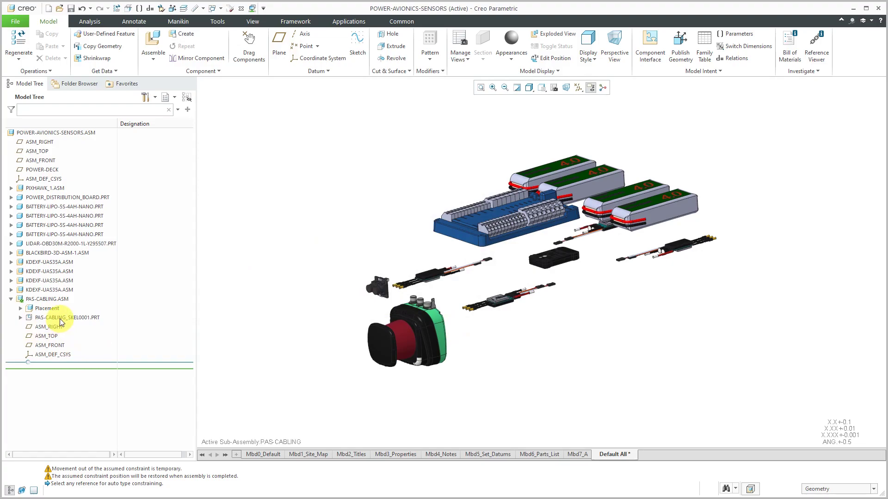
- Activate the cabling skeleton and start a Shrinkwrap feature that autocollects all solid surfaces without excluding internal components
{"action": "left_click", "coordinate": [60, 318]}
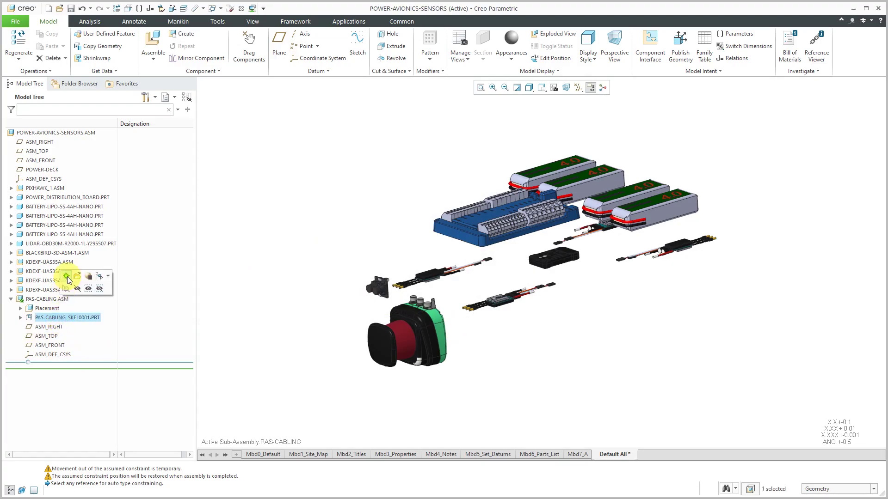
{"action": "left_click", "coordinate": [67, 277]}
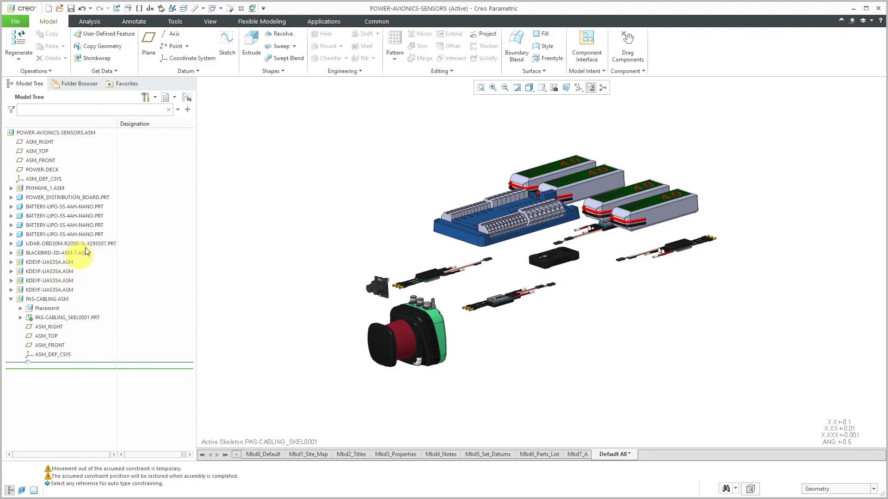
{"action": "left_click", "coordinate": [103, 72]}
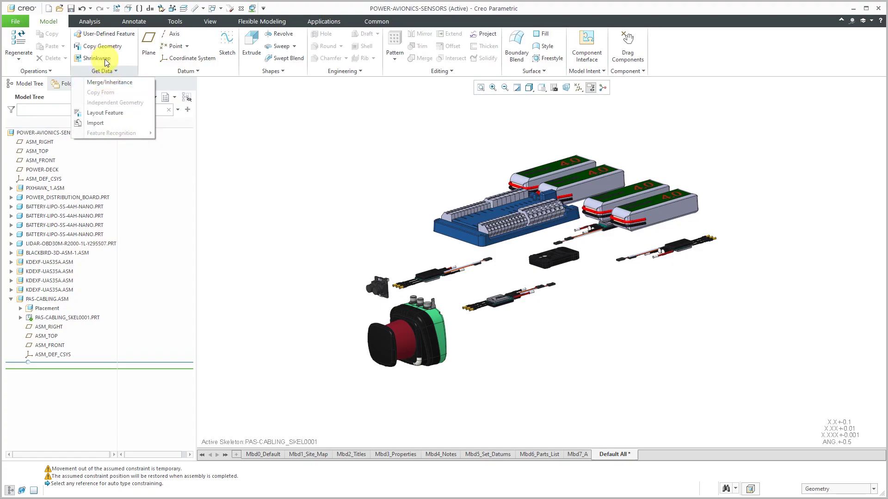
{"action": "left_click", "coordinate": [102, 59]}
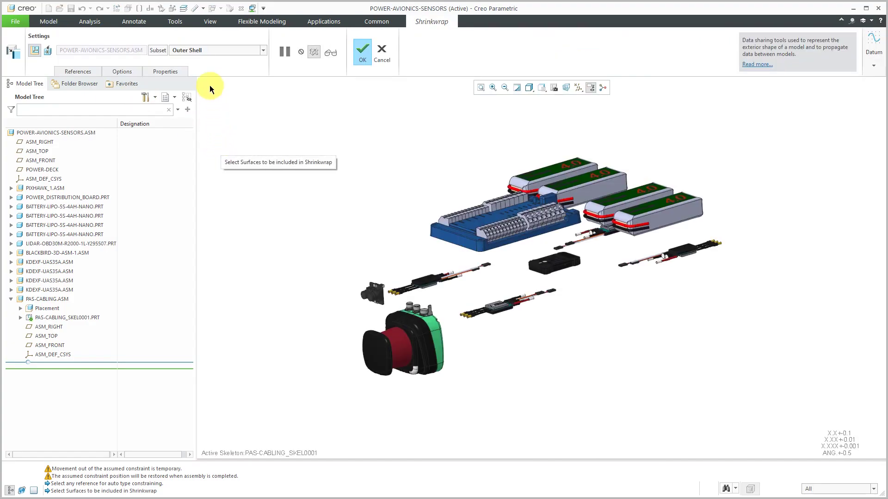
{"action": "left_click", "coordinate": [242, 51]}
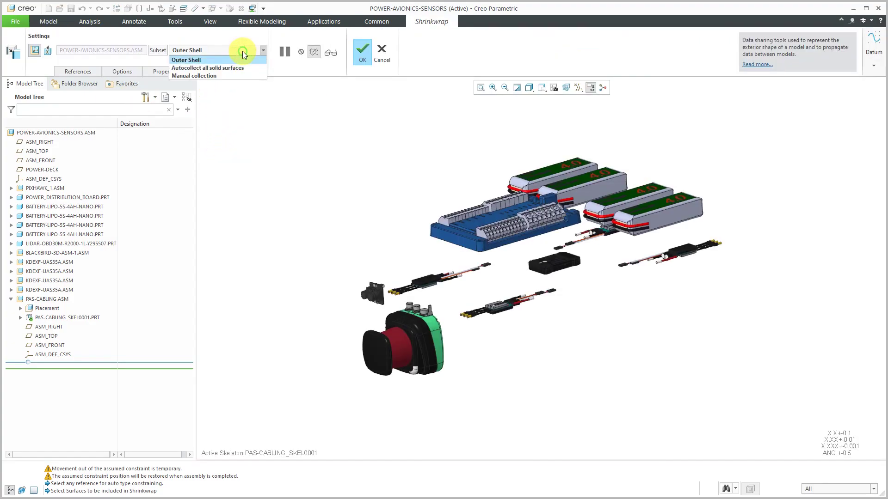
{"action": "left_click", "coordinate": [221, 70]}
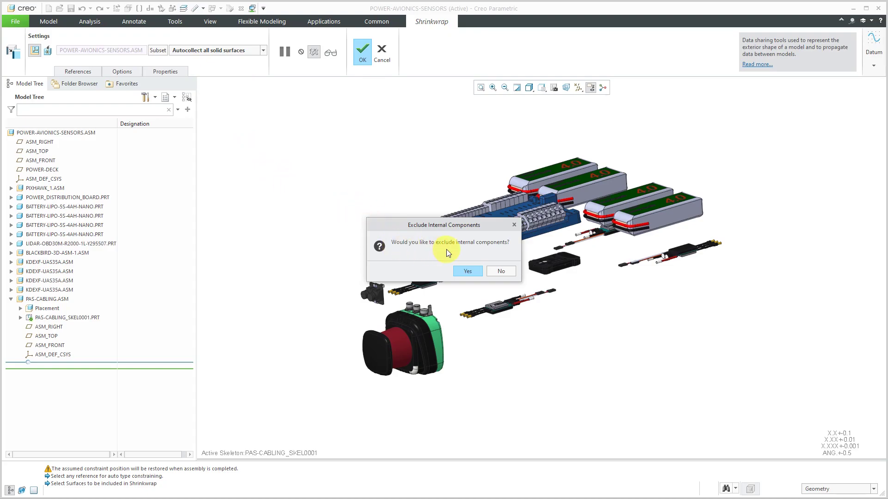
{"action": "left_click", "coordinate": [500, 271]}
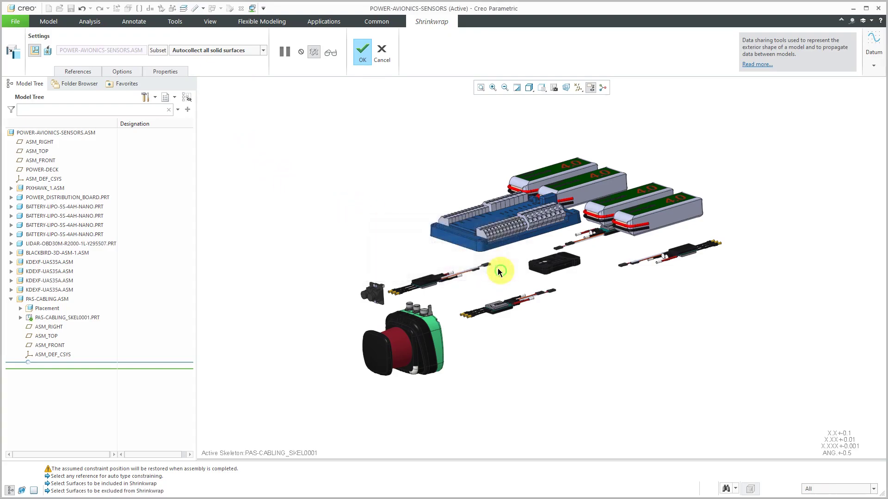
- Compare the shrinkwrap surface copying options for Outer Shell with those for Autocollect all solid surfaces, restoring autocollection without excluding internal components
{"action": "left_click", "coordinate": [123, 72]}
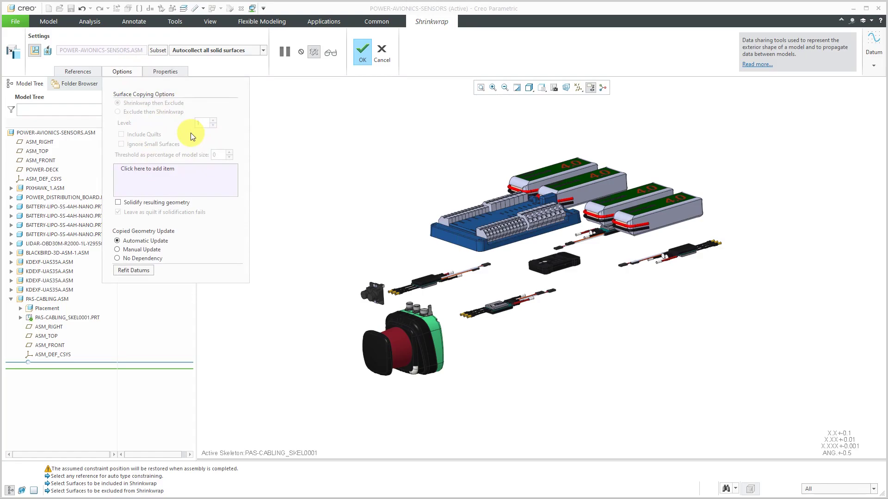
{"action": "left_click", "coordinate": [243, 50]}
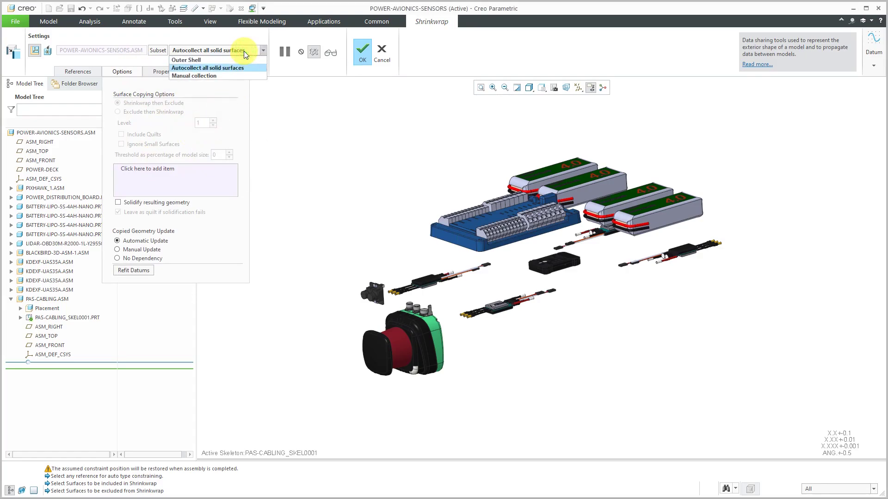
{"action": "left_click", "coordinate": [240, 57]}
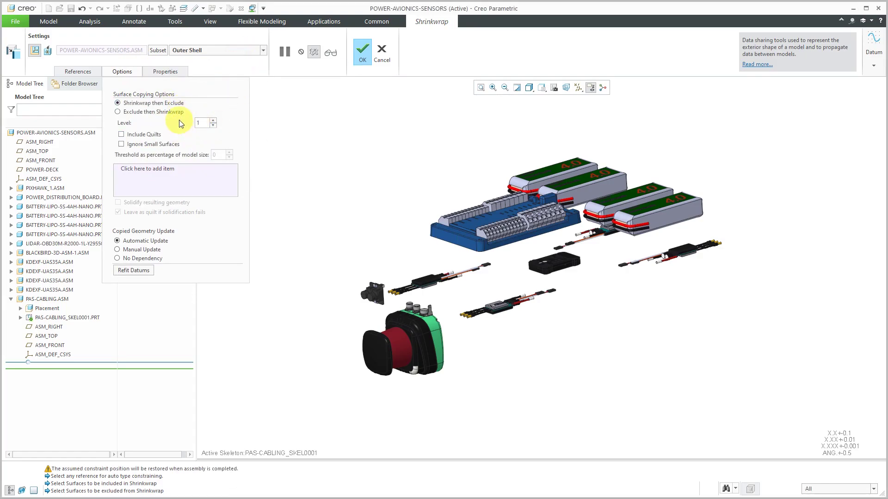
{"action": "left_click", "coordinate": [234, 51]}
{"action": "left_click", "coordinate": [232, 68]}
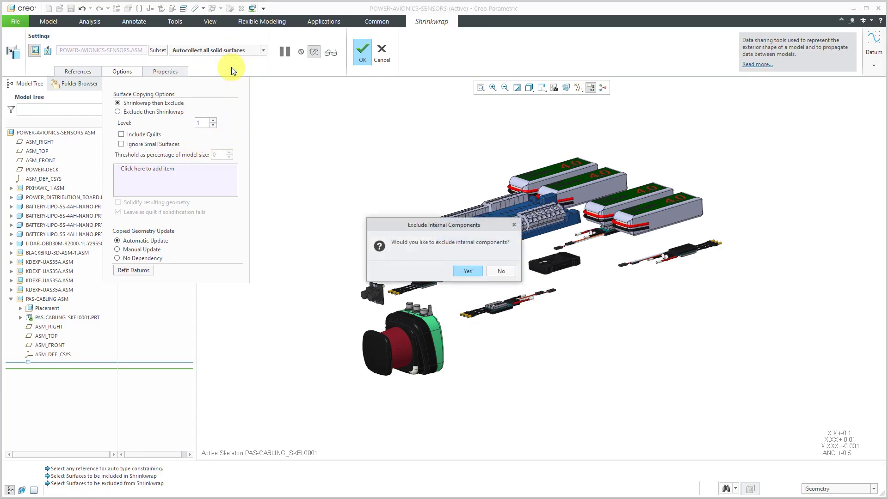
{"action": "left_click", "coordinate": [501, 271]}
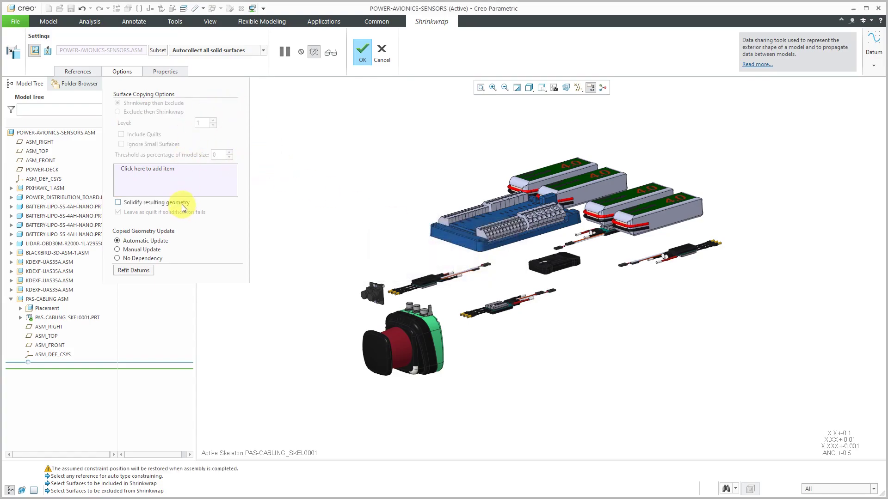
- Name the shrinkwrap feature SW-POWER-AVIONICS-SENSORS
{"action": "left_click", "coordinate": [165, 72]}
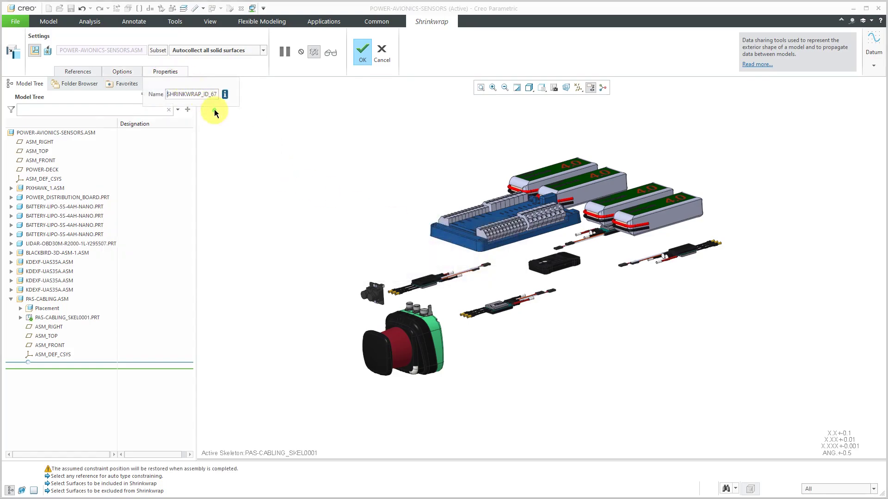
{"action": "double_click", "coordinate": [205, 94]}
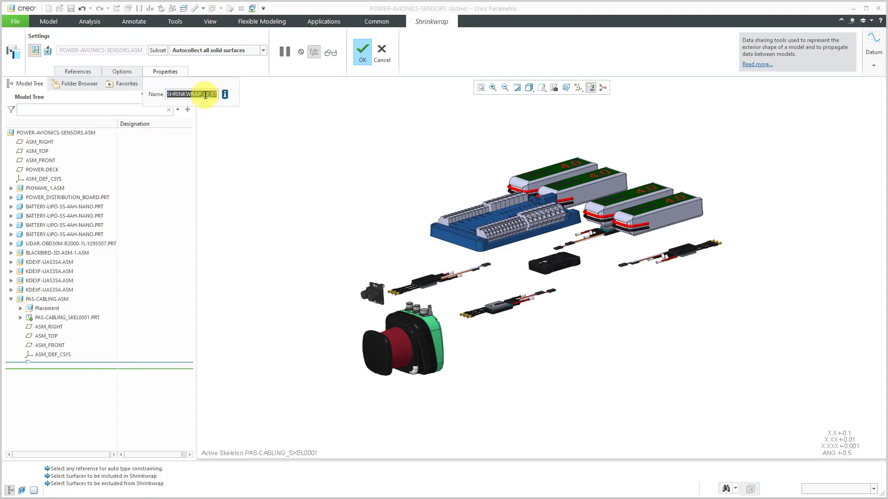
{"action": "type", "text": "sw-"}
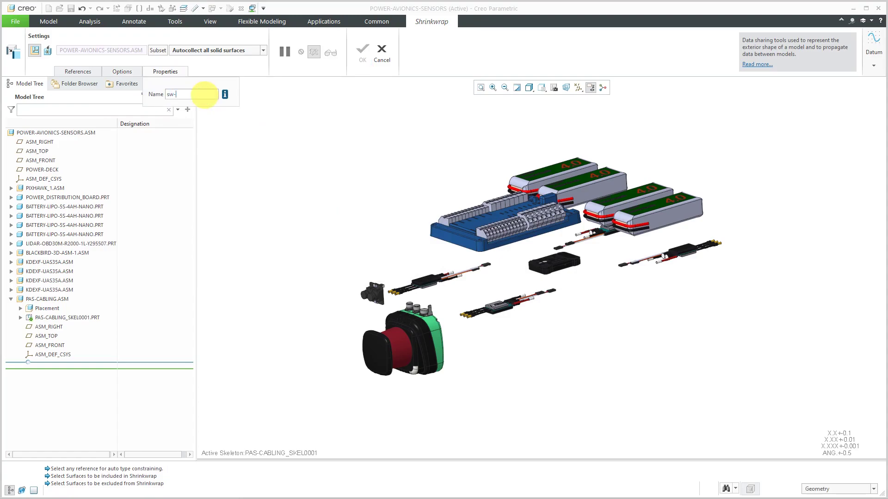
{"action": "type", "text": "power-"}
{"action": "type", "text": "avionic"}
{"action": "type", "text": "s-senso"}
{"action": "type", "text": "rs"}
{"action": "key", "text": "Return"}
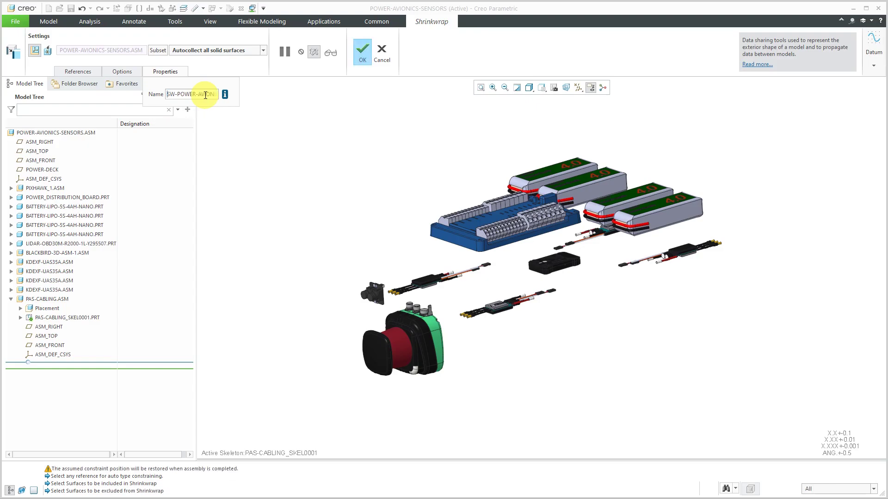
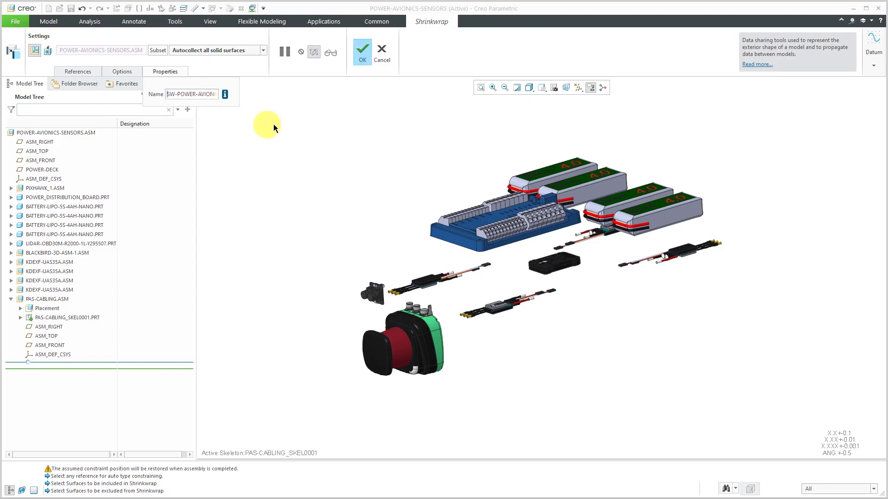
- Complete the shrinkwrap and start a Copy Geometry feature on the power distribution board's top face and two outer side faces
{"action": "left_click", "coordinate": [364, 55]}
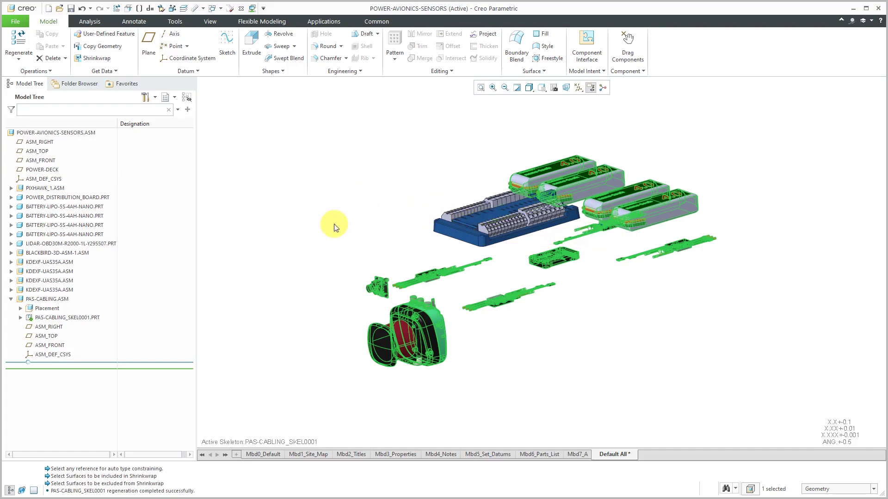
{"action": "left_click", "coordinate": [95, 47]}
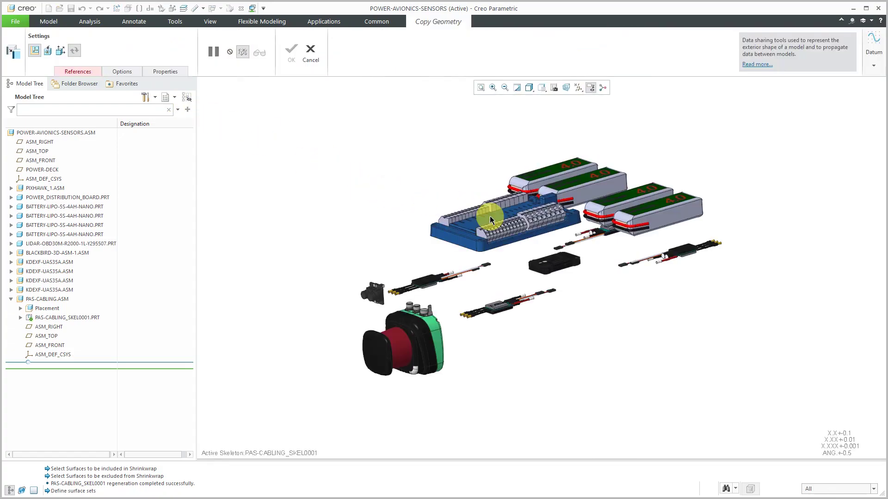
{"action": "scroll", "coordinate": [490, 220], "scroll_direction": "up", "scroll_amount": 5}
{"action": "left_click", "coordinate": [504, 217]}
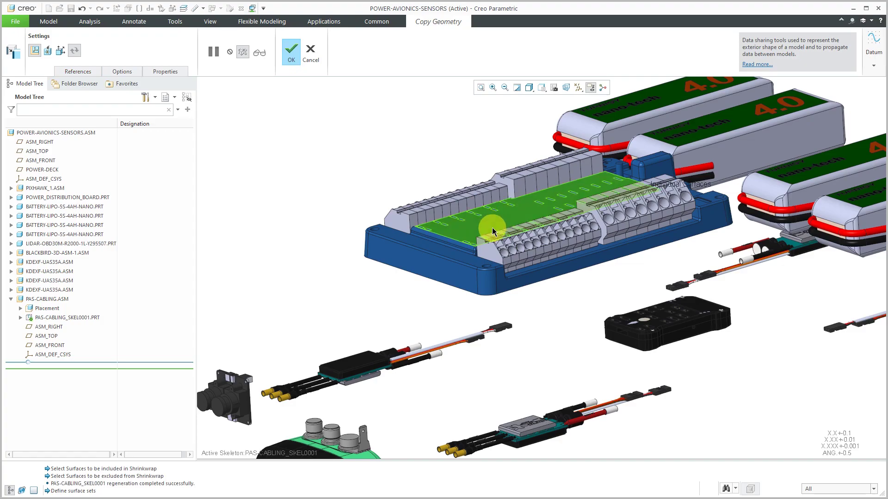
{"action": "left_click", "coordinate": [451, 259], "text": "ctrl"}
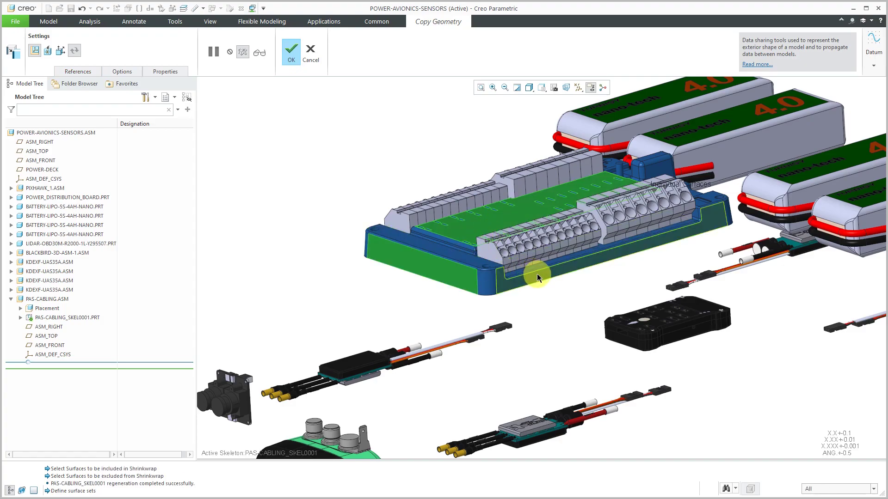
{"action": "scroll", "coordinate": [399, 168], "scroll_direction": "down", "scroll_amount": 3}
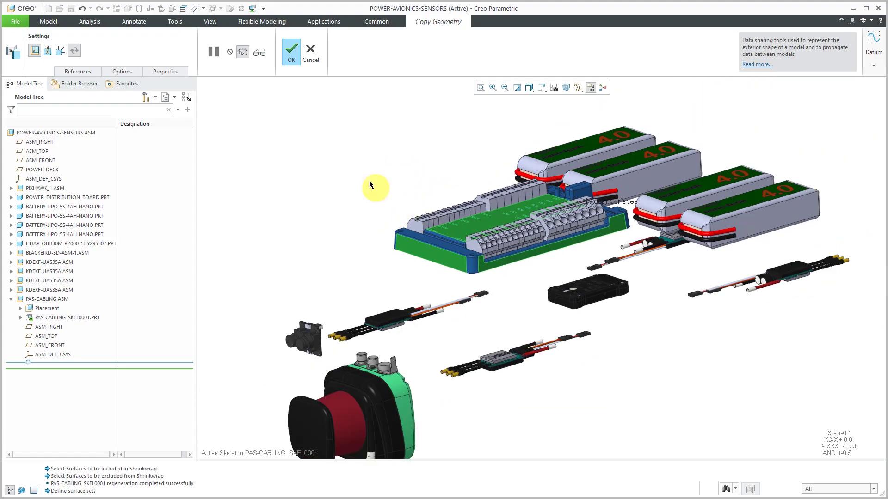
- Name the copy geometry feature cg-pdb and complete it
{"action": "left_click", "coordinate": [173, 74]}
{"action": "double_click", "coordinate": [209, 94]}
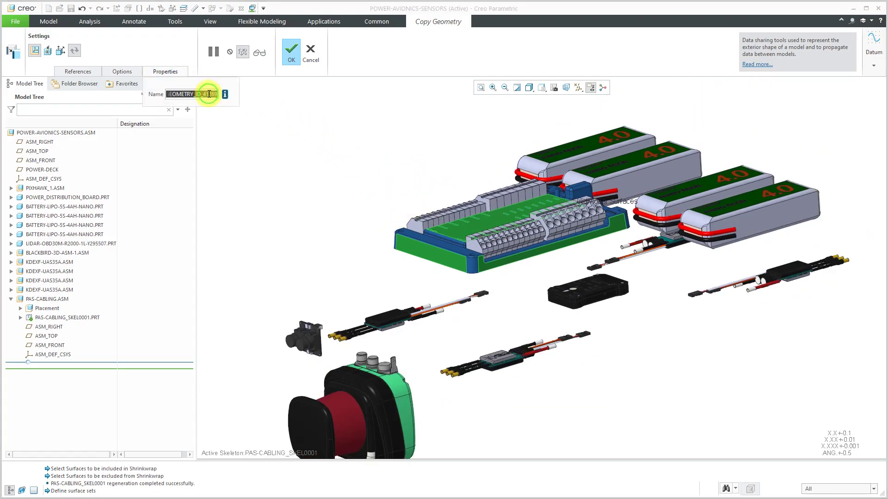
{"action": "type", "text": "cg"}
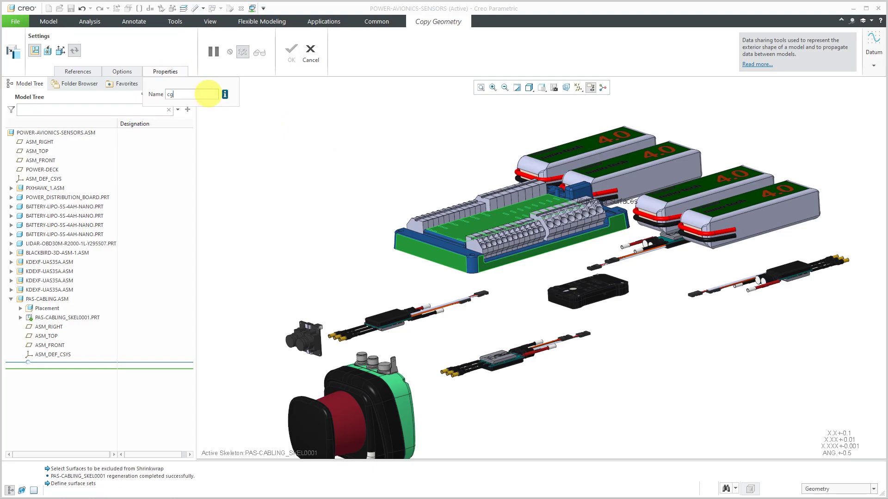
{"action": "type", "text": "-pdb"}
{"action": "key", "text": "Return"}
{"action": "left_click", "coordinate": [292, 52]}
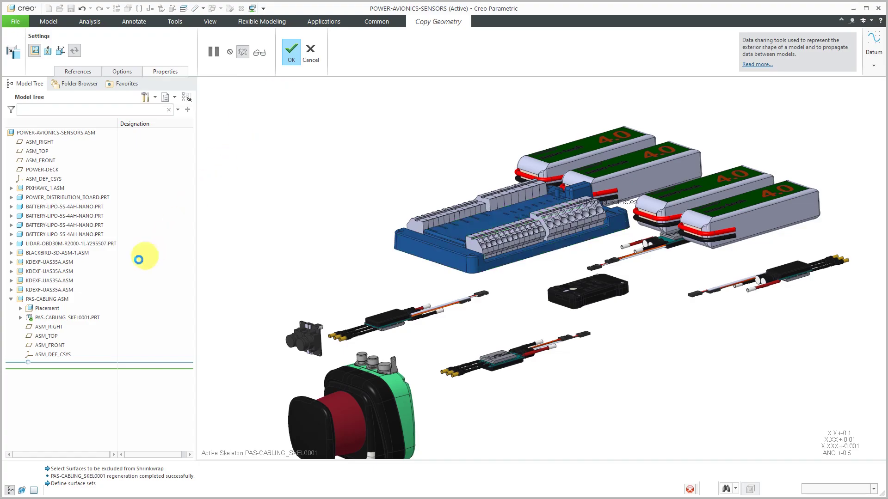
- Open the PAS-CABLING subassembly in its own window and check the units in its model properties
{"action": "left_click", "coordinate": [45, 301]}
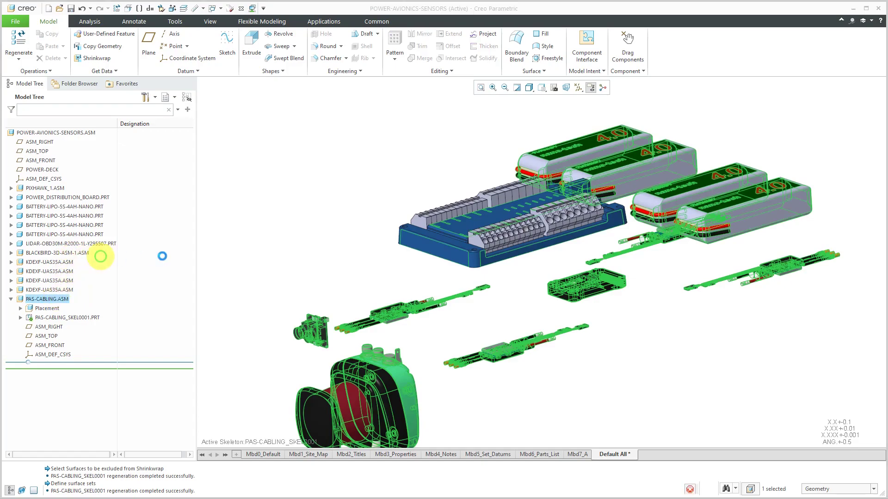
{"action": "middle_click_drag", "start_coordinate": [331, 246], "coordinate": [472, 240]}
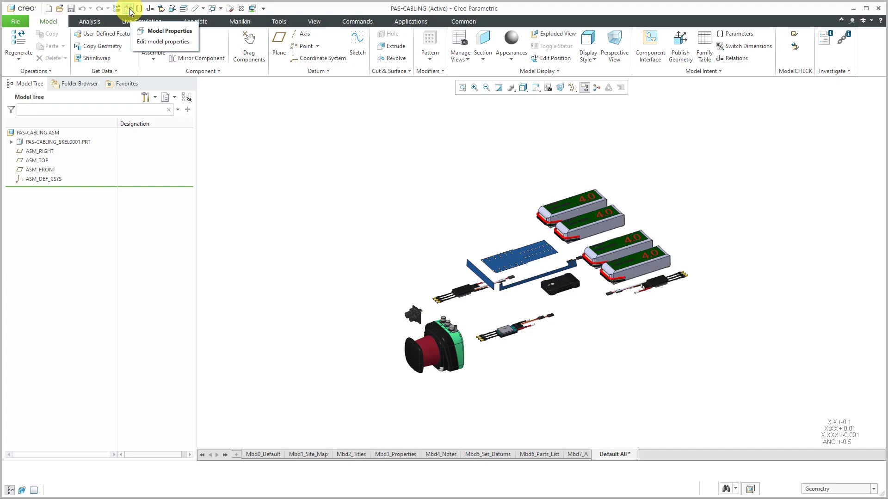
{"action": "left_click", "coordinate": [14, 22]}
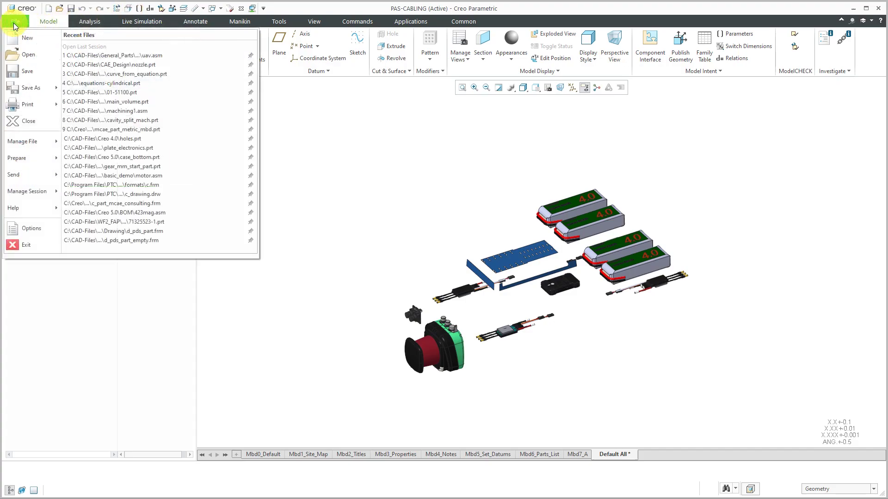
{"action": "mouse_move", "coordinate": [57, 157]}
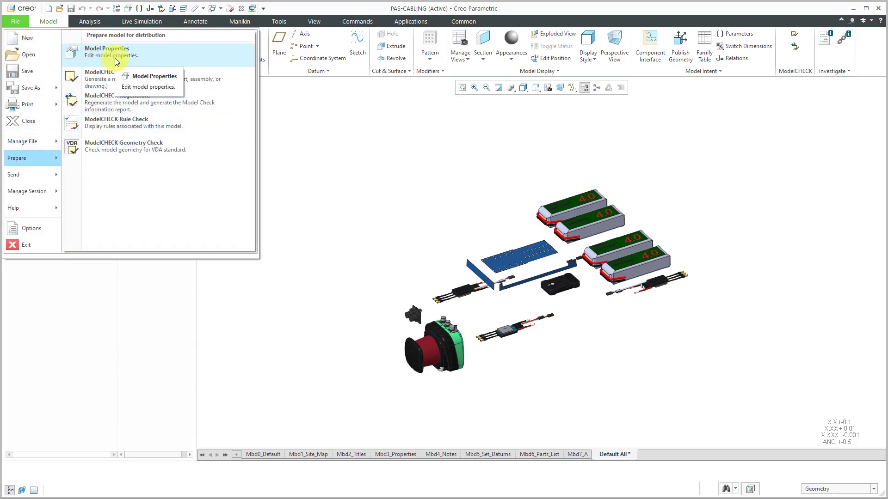
{"action": "left_click", "coordinate": [441, 147]}
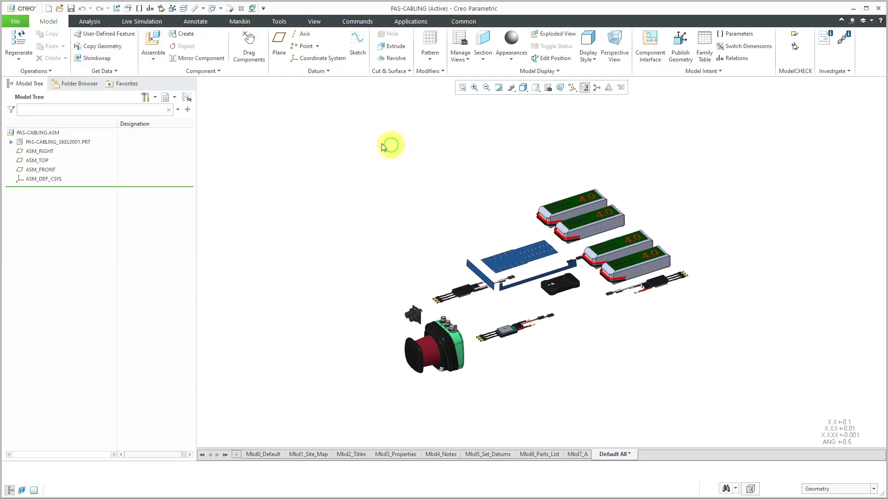
{"action": "left_click", "coordinate": [128, 9]}
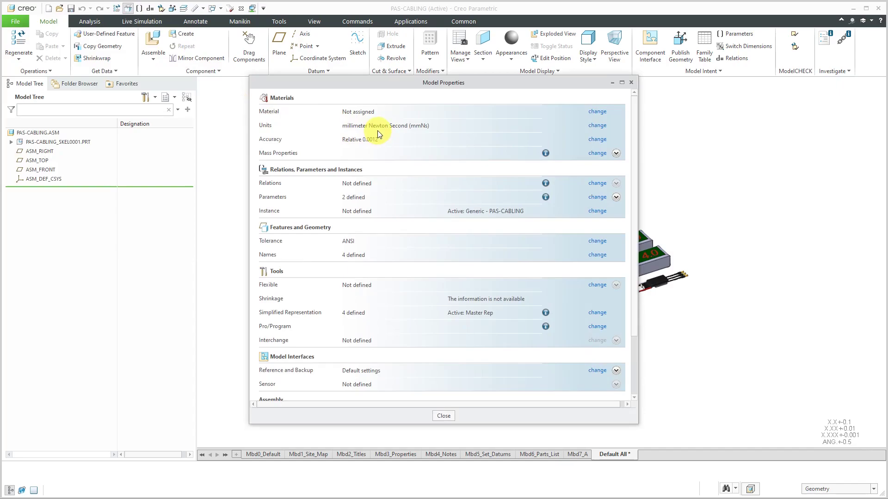
{"action": "left_click", "coordinate": [444, 416]}
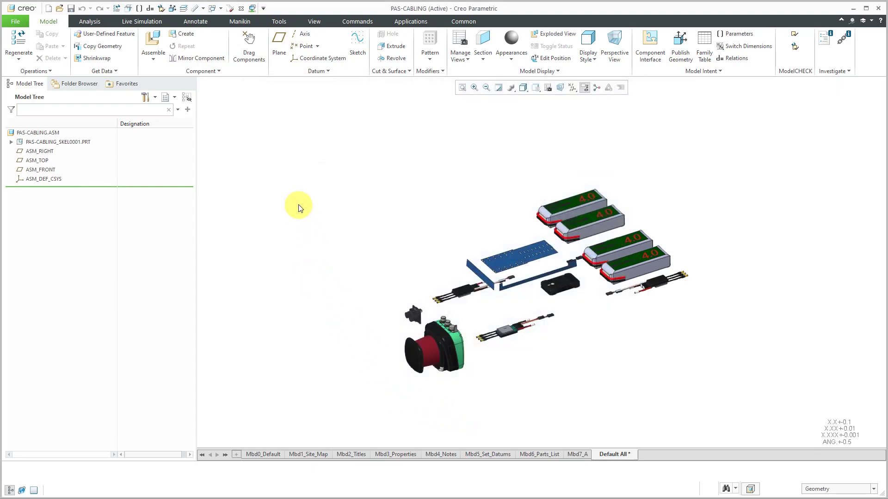
- Enter the Cabling application and start a new harness part named pas-harness-1 without the default template
{"action": "left_click", "coordinate": [415, 23]}
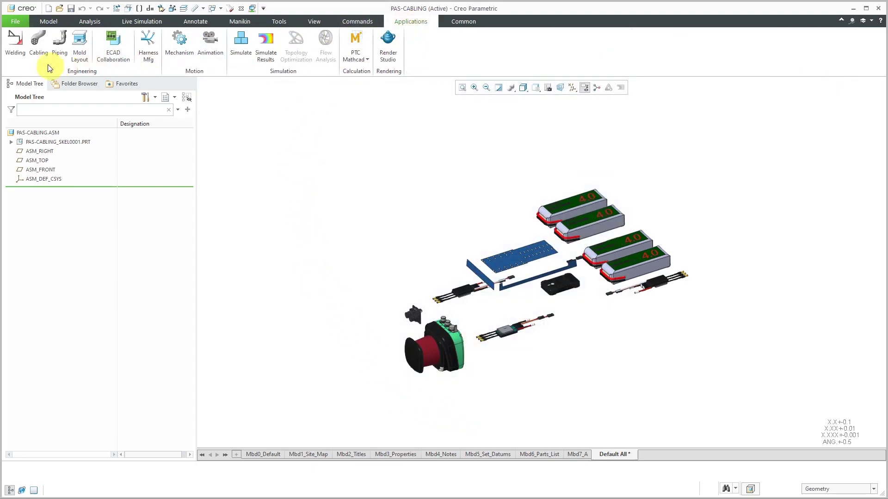
{"action": "left_click", "coordinate": [37, 54]}
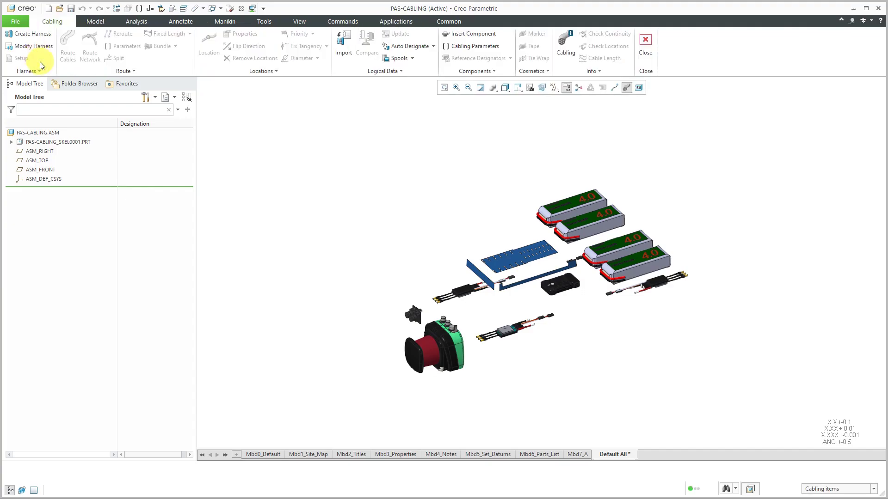
{"action": "left_click", "coordinate": [39, 34]}
{"action": "type", "text": "pas-harness-1"}
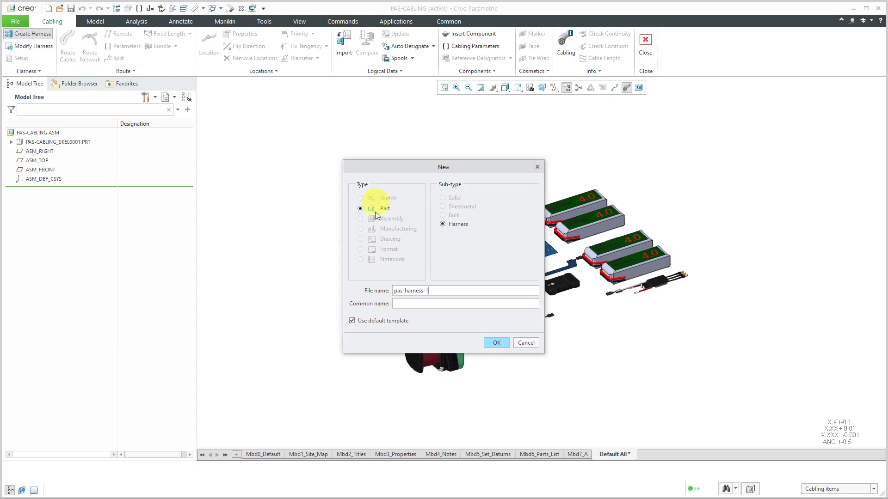
{"action": "left_click", "coordinate": [368, 322]}
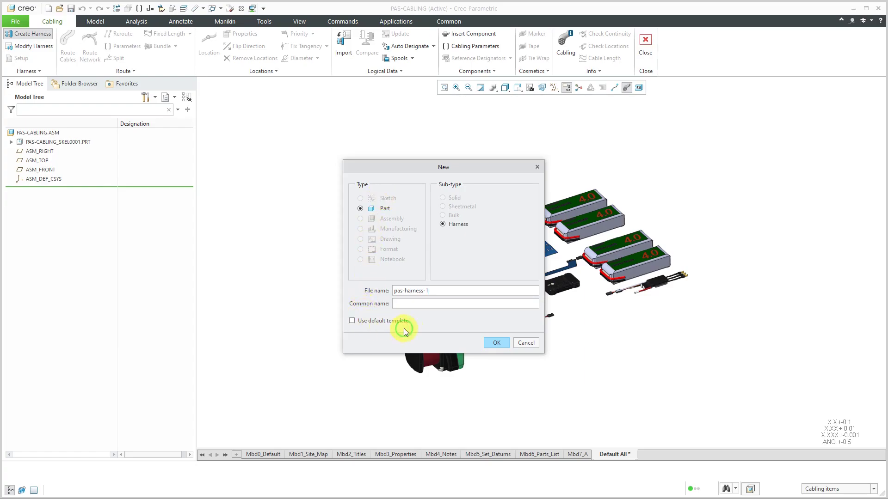
{"action": "left_click", "coordinate": [497, 344]}
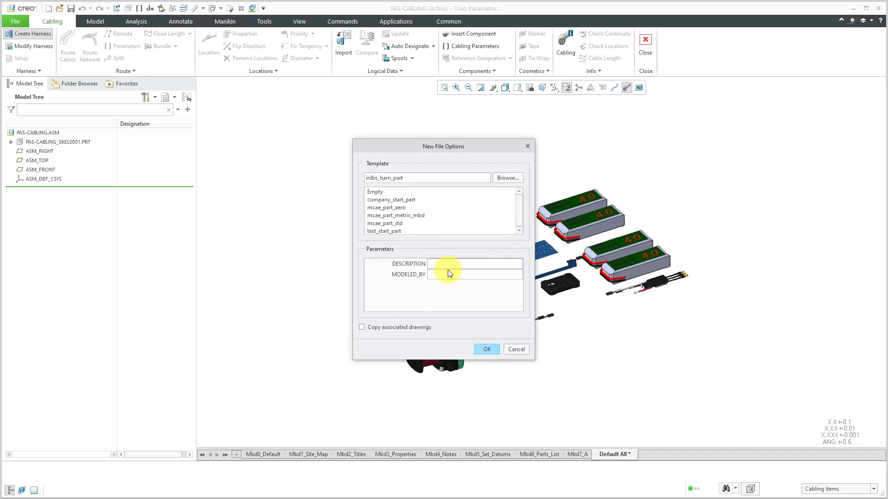
- Create the pas-harness-1 part from the mcae_part_metric_mbd template
{"action": "scroll", "coordinate": [430, 224], "scroll_direction": "down", "scroll_amount": 1}
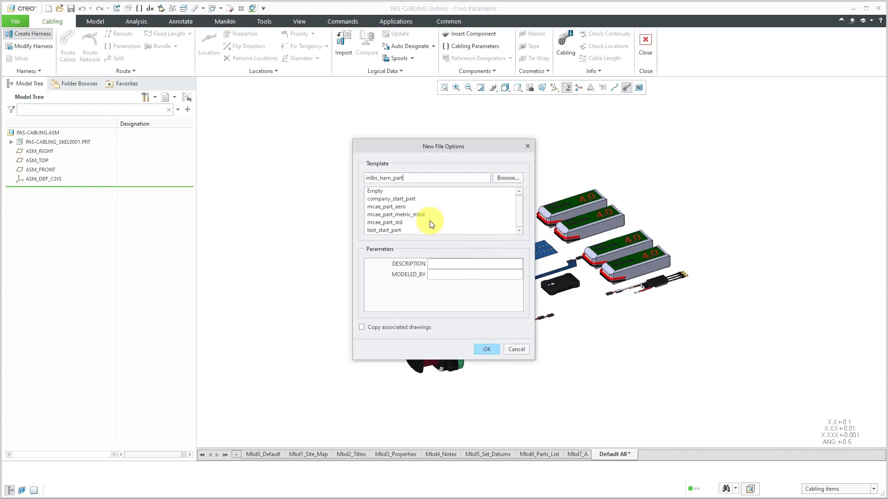
{"action": "left_click", "coordinate": [397, 230]}
{"action": "left_click", "coordinate": [486, 349]}
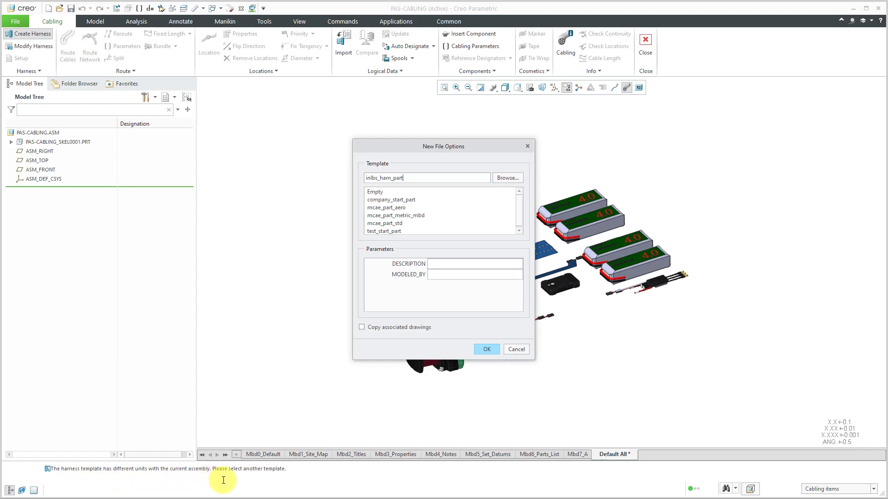
{"action": "left_click", "coordinate": [411, 217]}
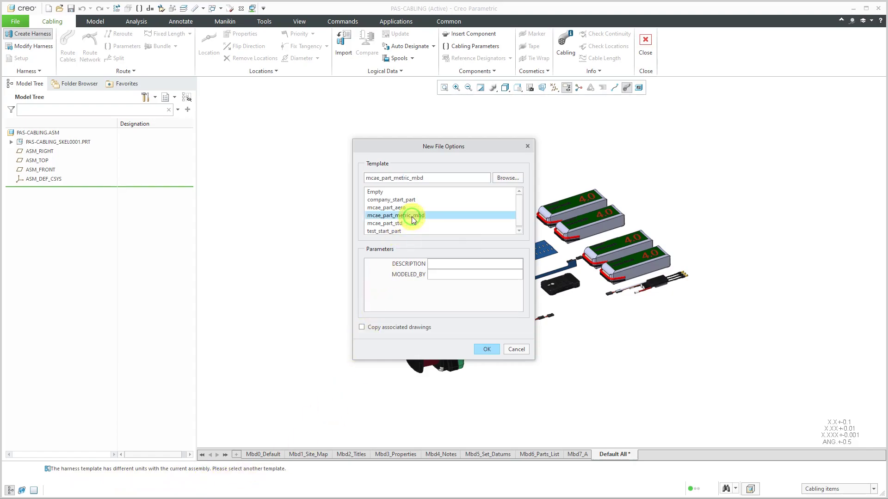
{"action": "left_click", "coordinate": [485, 350]}
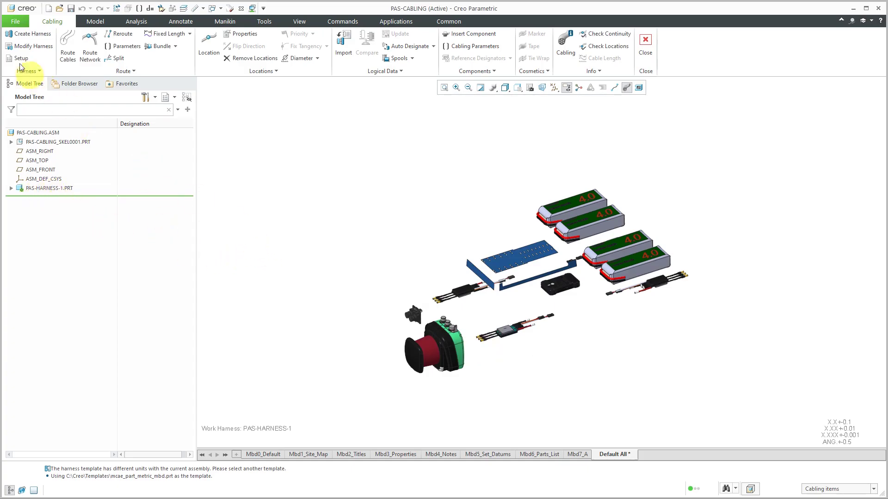
- Create a second harness part named pas-harness-2 from the mcae_part_metric_mbd template
{"action": "left_click", "coordinate": [32, 34]}
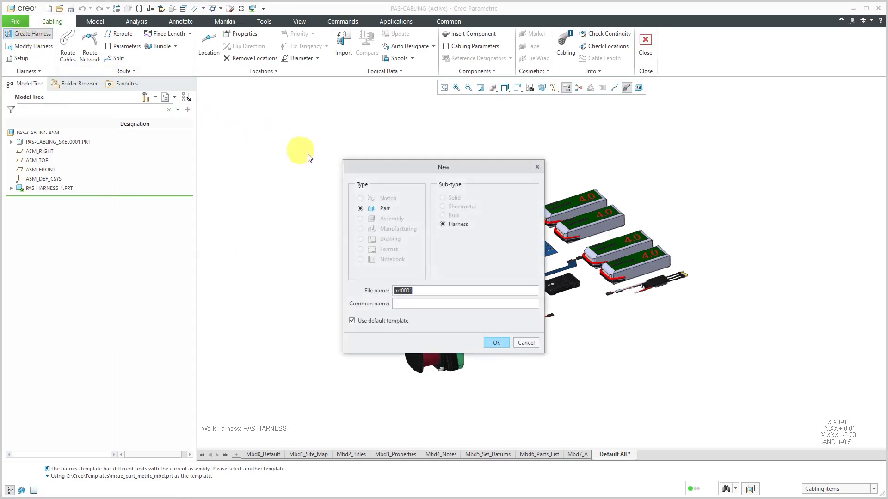
{"action": "type", "text": "pa"}
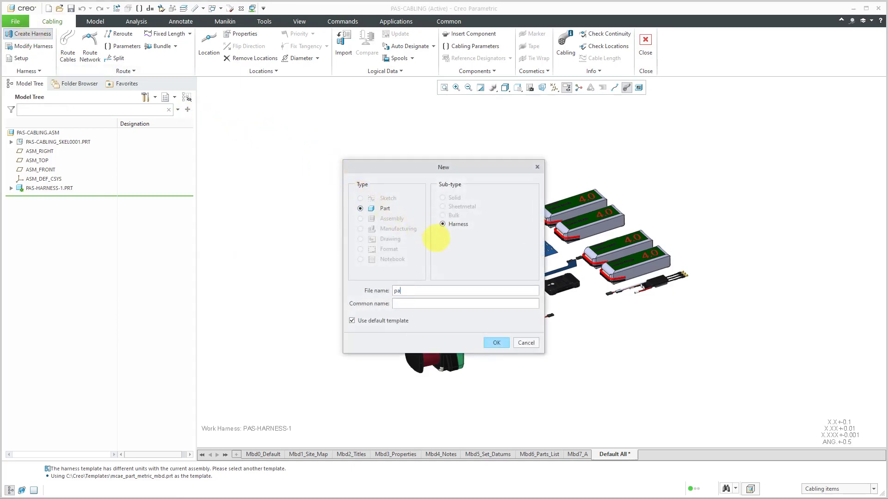
{"action": "type", "text": "s-harness-2"}
{"action": "key", "text": "Return"}
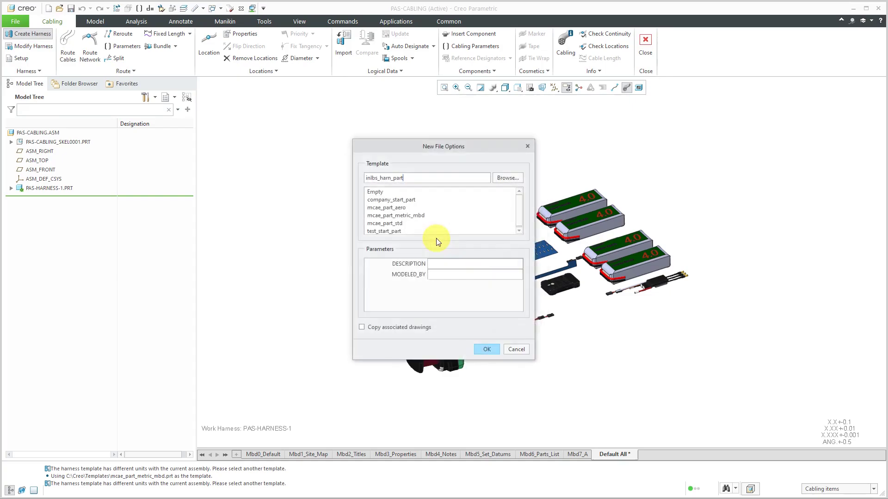
{"action": "left_click", "coordinate": [407, 217]}
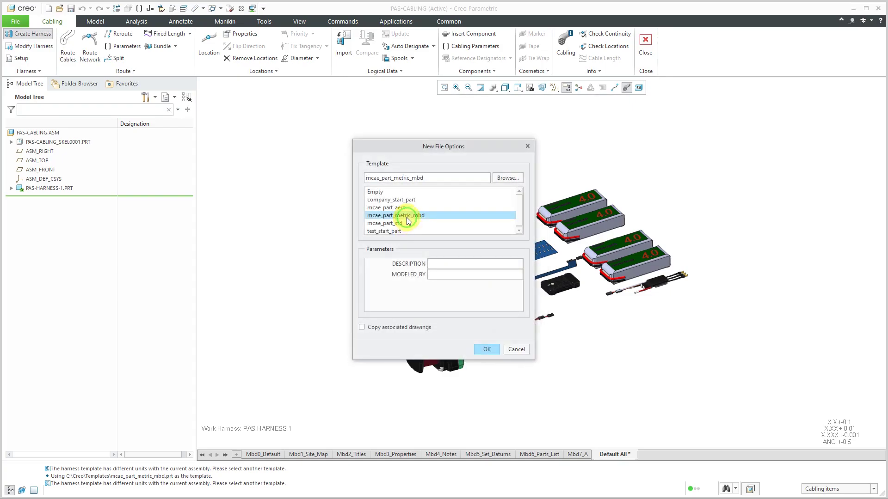
{"action": "left_click", "coordinate": [485, 349]}
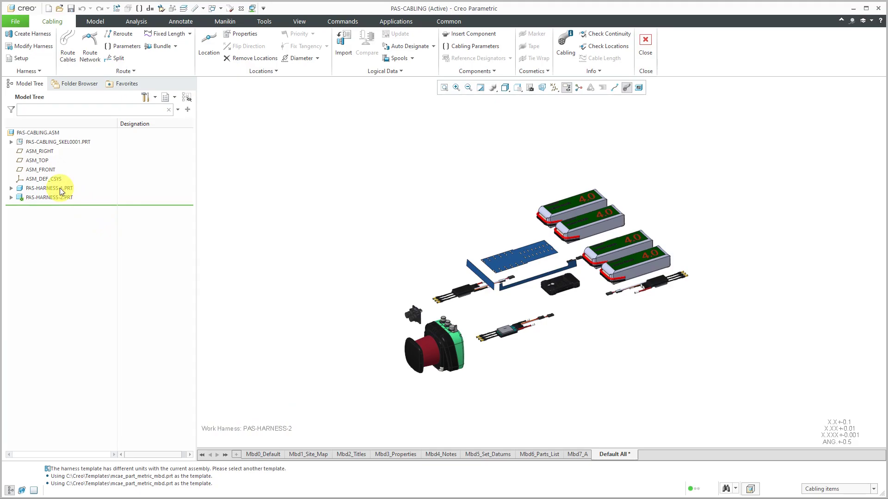
- Make PAS-HARNESS-1 the work harness and close the cabling assembly to return to POWER-AVIONICS-SENSORS
{"action": "left_click", "coordinate": [33, 46]}
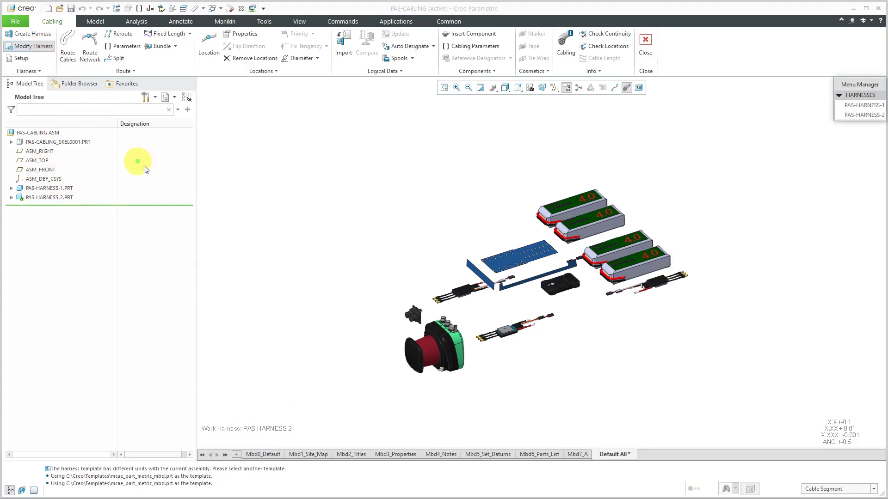
{"action": "left_click", "coordinate": [852, 105]}
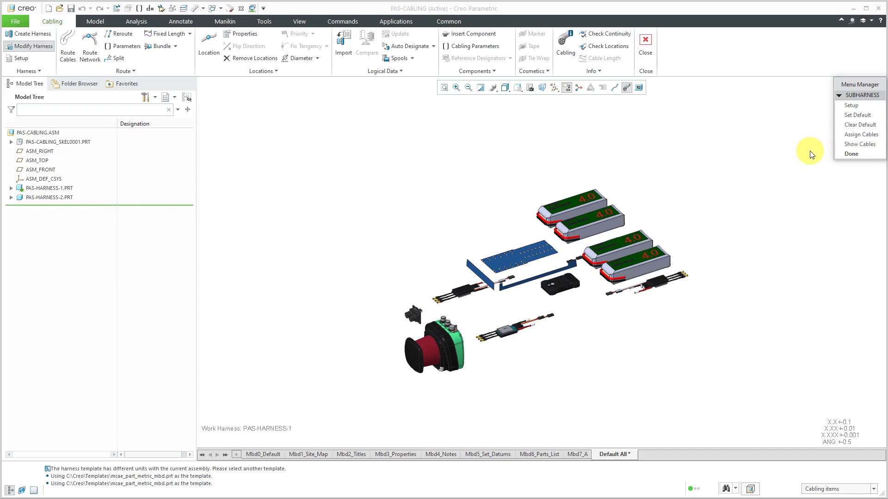
{"action": "left_click", "coordinate": [849, 155]}
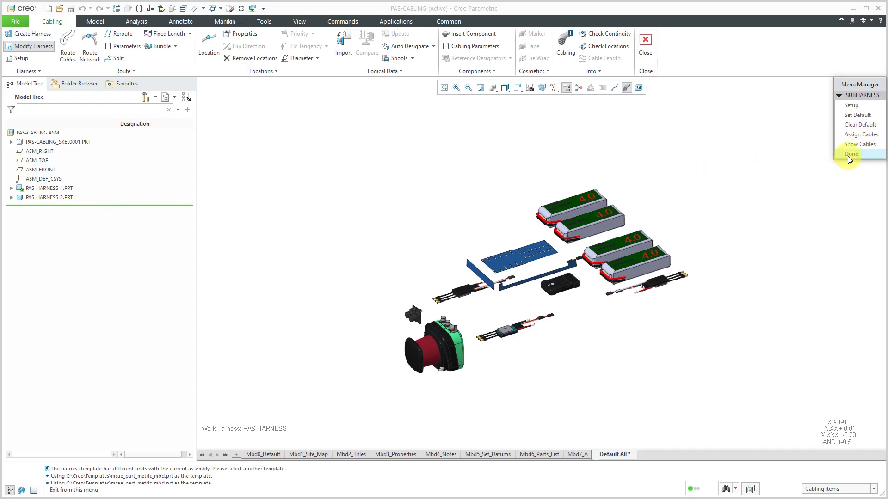
{"action": "left_click", "coordinate": [849, 155]}
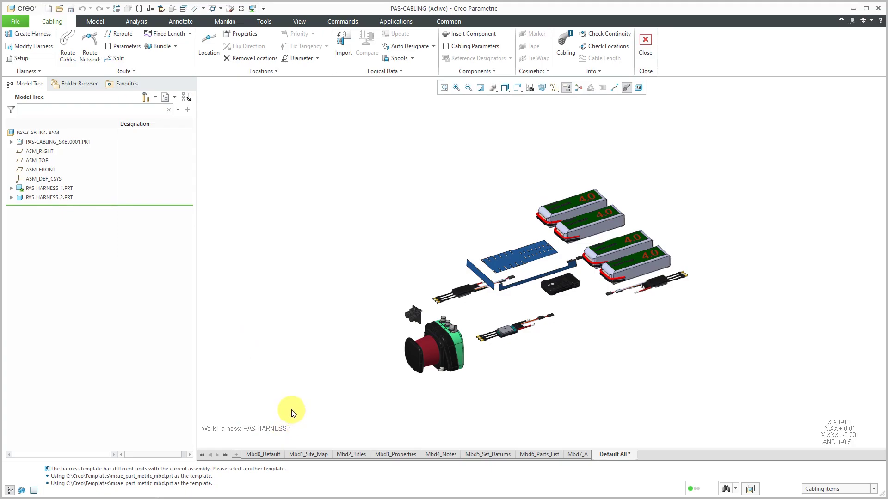
{"action": "left_click", "coordinate": [649, 50]}
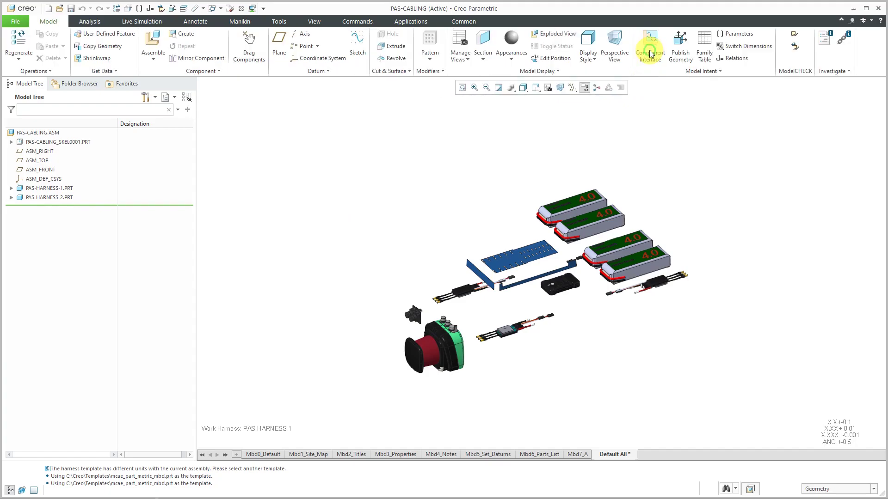
{"action": "left_click", "coordinate": [241, 8]}
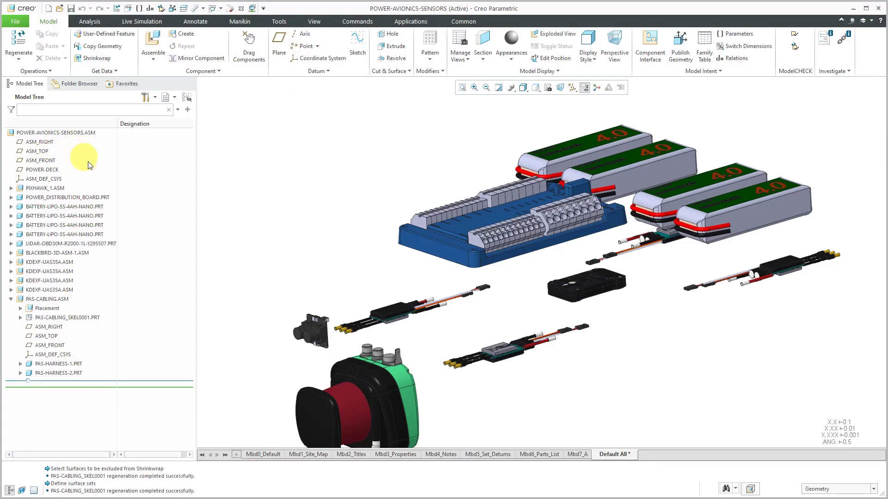
- Collapse PAS-CABLING and review the units and accuracy in the POWER-AVIONICS-SENSORS model properties
{"action": "left_click", "coordinate": [11, 300]}
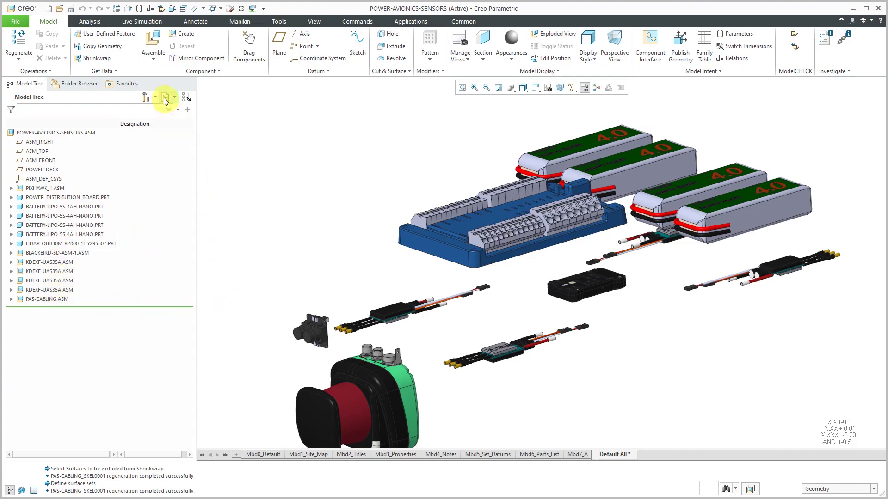
{"action": "left_click", "coordinate": [128, 8]}
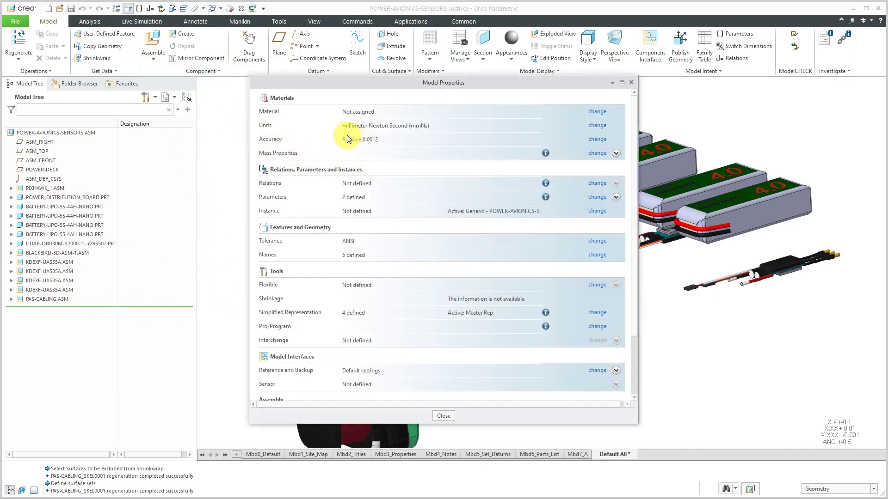
{"action": "left_click", "coordinate": [443, 416]}
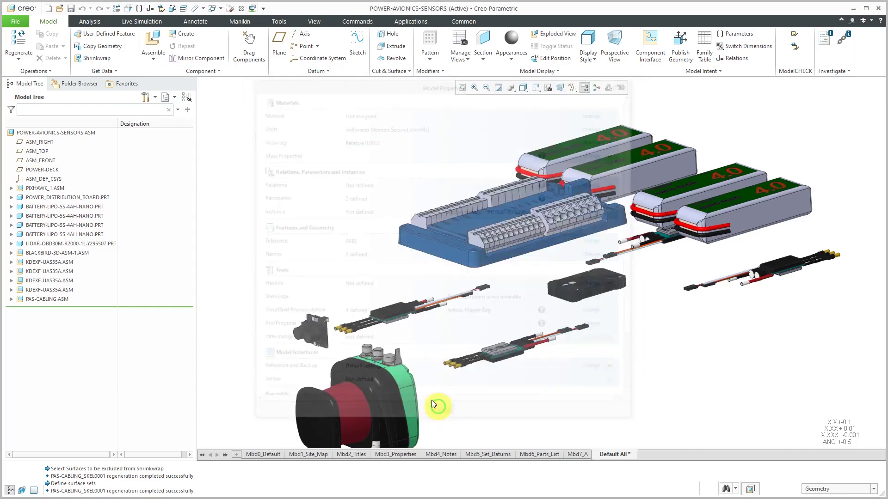
- Enter the Cabling application and create harness part pas-harness-3 in POWER-AVIONICS-SENSORS from the mcae_part_metric_mbd template
{"action": "left_click", "coordinate": [410, 24]}
{"action": "left_click", "coordinate": [39, 46]}
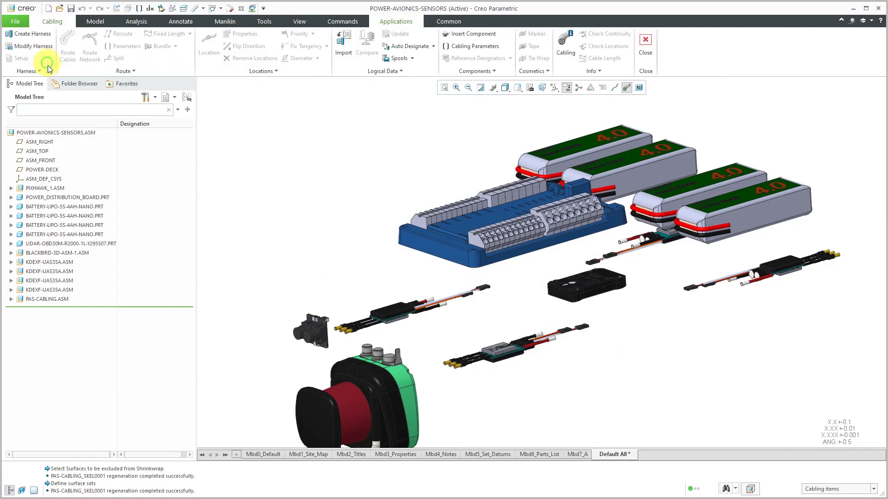
{"action": "left_click", "coordinate": [30, 33]}
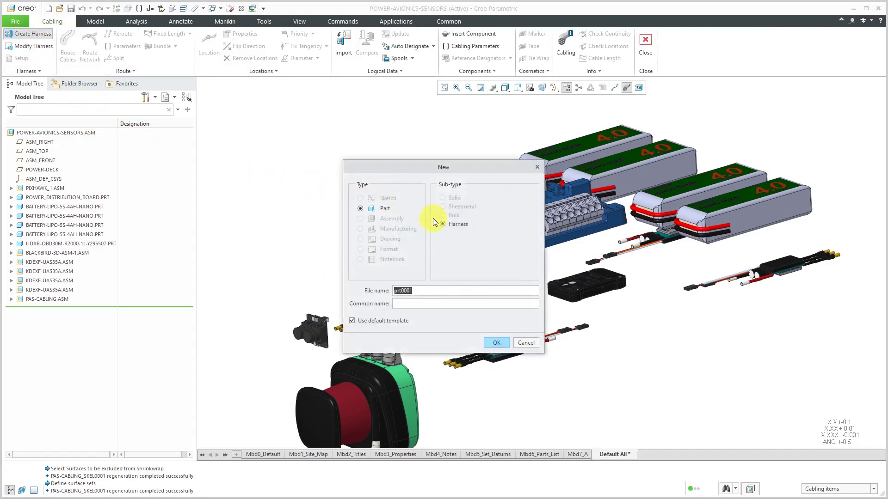
{"action": "type", "text": "pas-harness-3"}
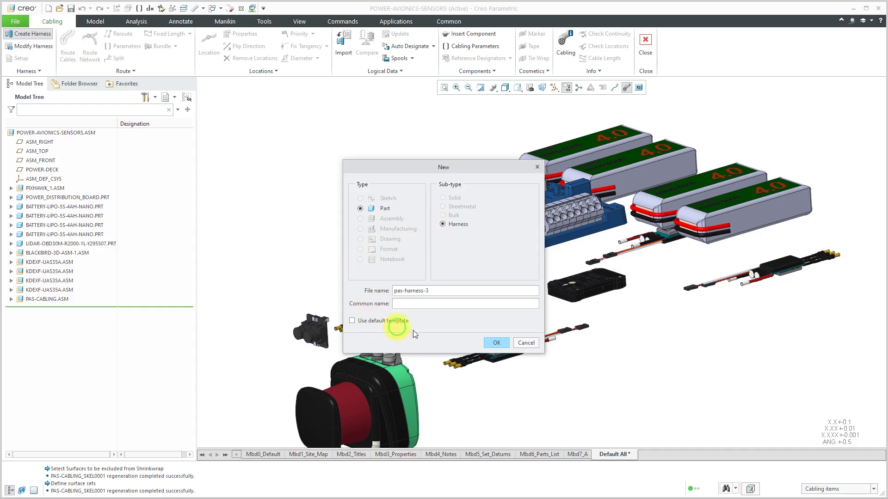
{"action": "left_click", "coordinate": [490, 342]}
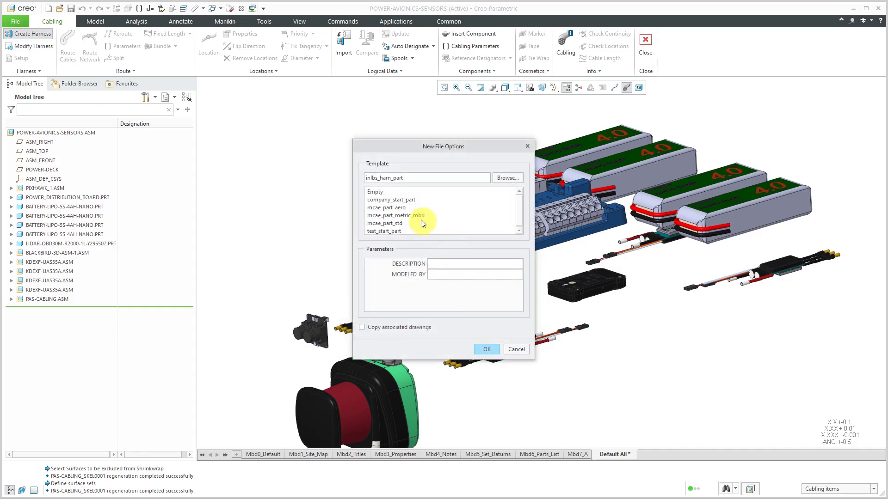
{"action": "left_click", "coordinate": [410, 215]}
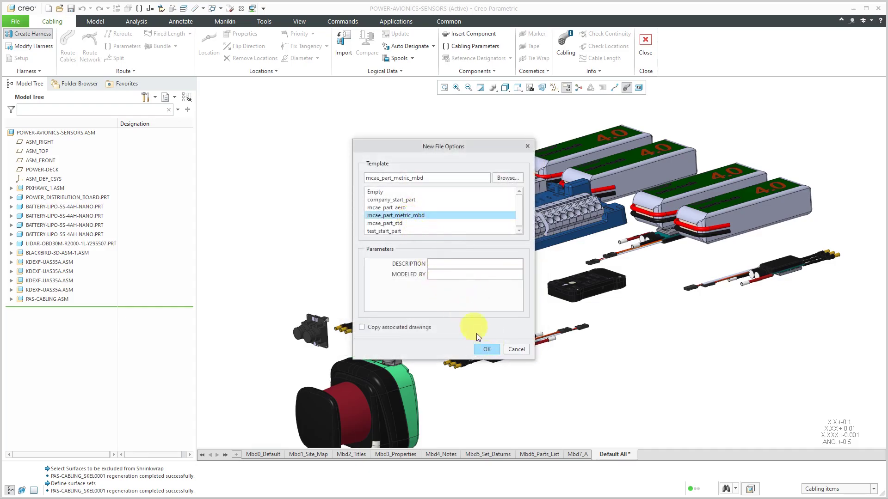
{"action": "left_click", "coordinate": [486, 349]}
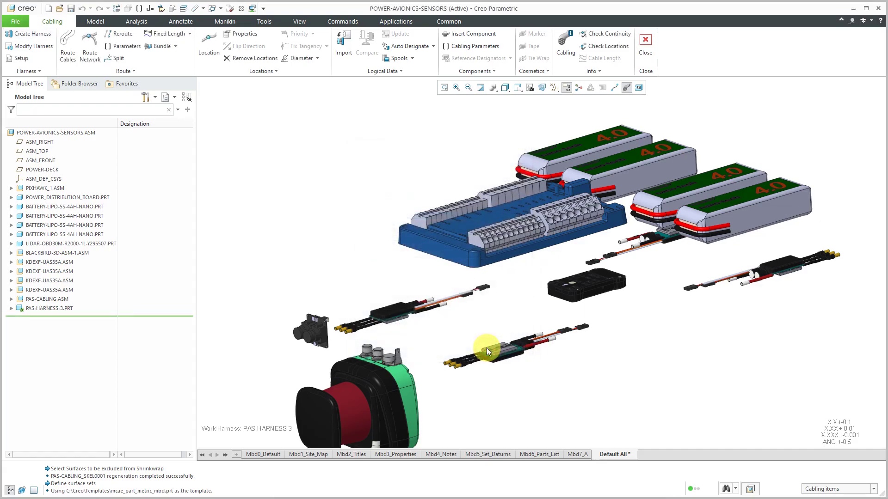
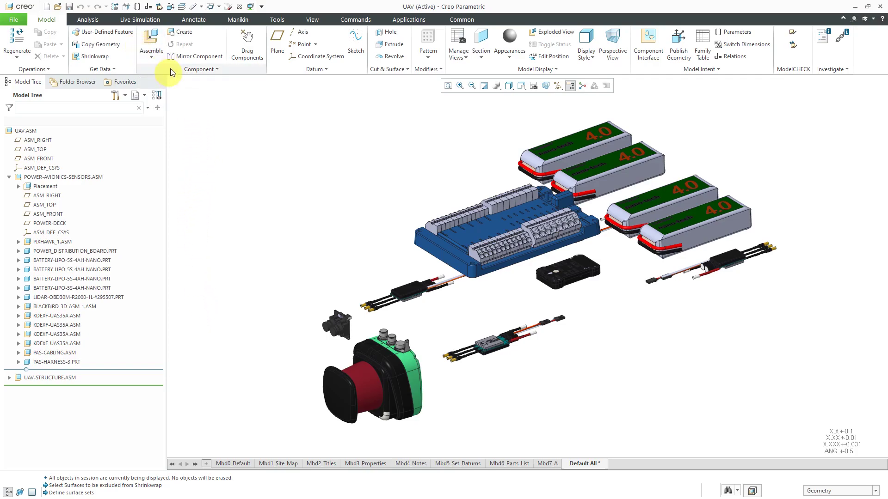
- Create a standard subassembly named uav-cabling-top-level in the UAV assembly by copying the mcae_assy_std.asm template
{"action": "left_click", "coordinate": [180, 32]}
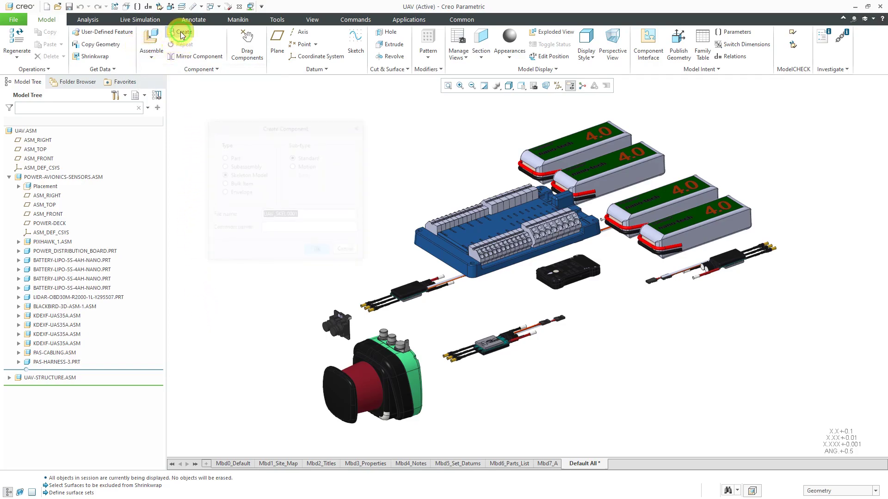
{"action": "left_click", "coordinate": [245, 167]}
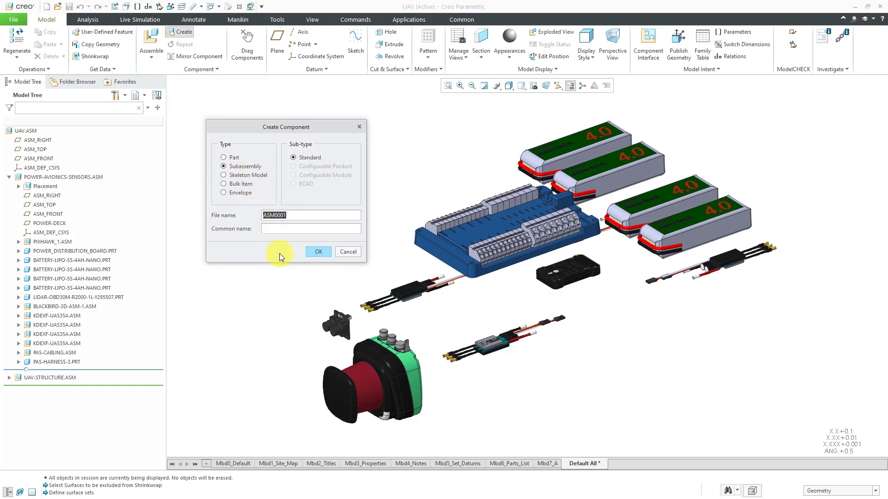
{"action": "type", "text": "uav-cabling-top-level"}
{"action": "left_click", "coordinate": [319, 251]}
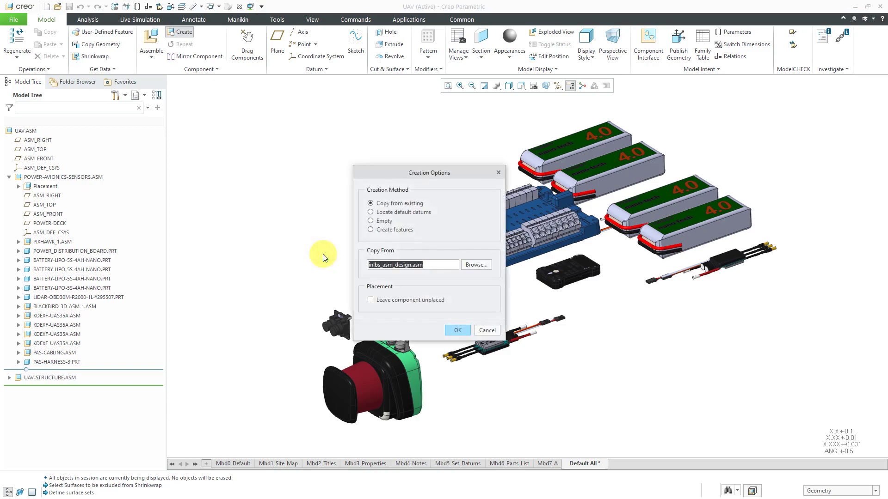
{"action": "left_click", "coordinate": [478, 265]}
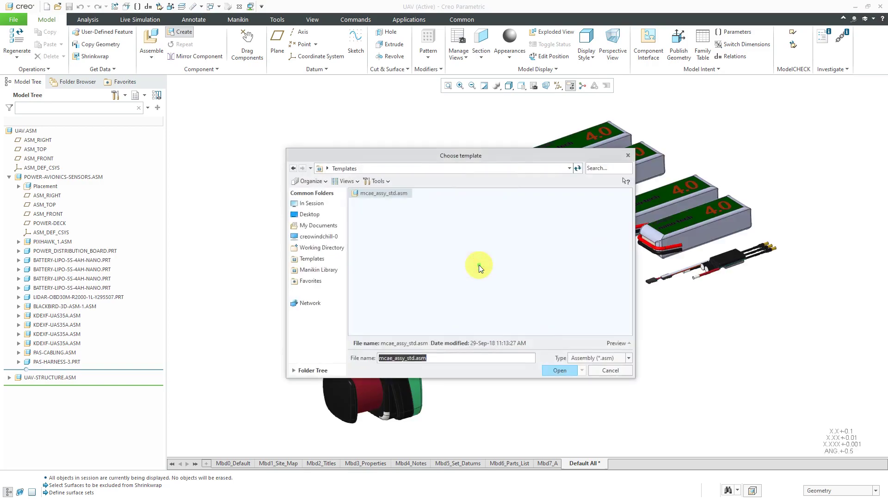
{"action": "left_click", "coordinate": [555, 371]}
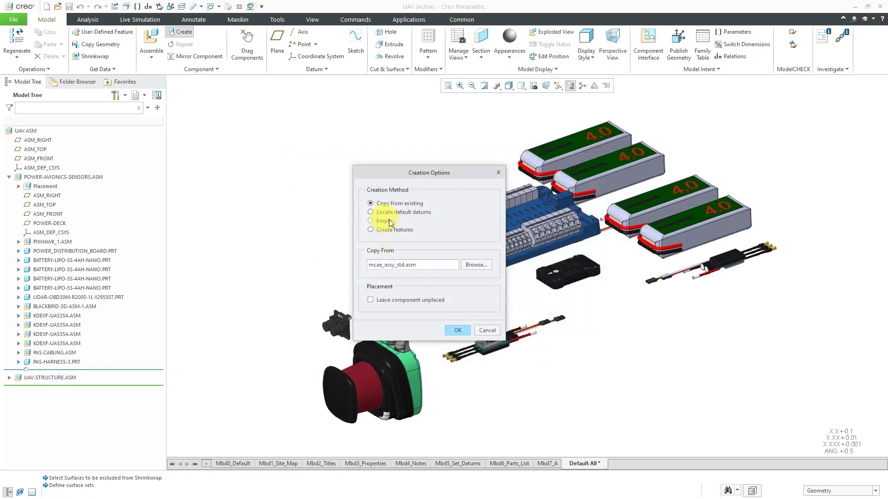
{"action": "left_click", "coordinate": [470, 333]}
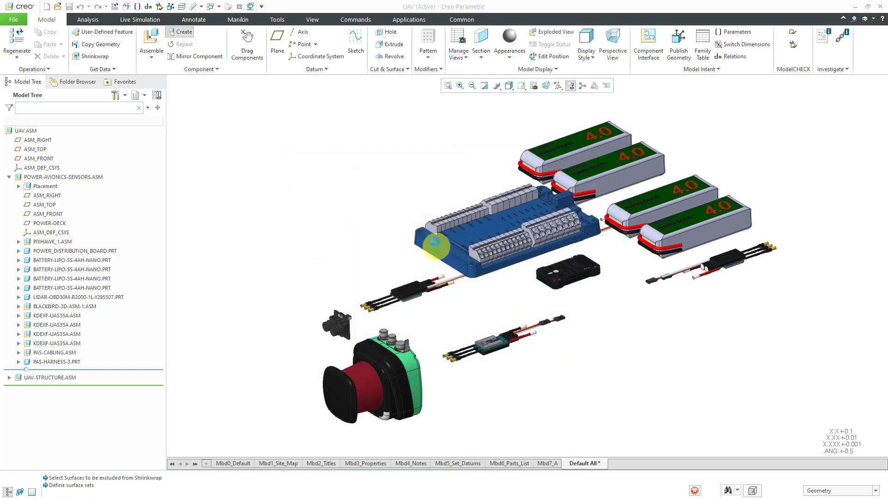
- Place the uav-cabling-top-level subassembly with a Default constraint and accept the placement
{"action": "left_click", "coordinate": [377, 212]}
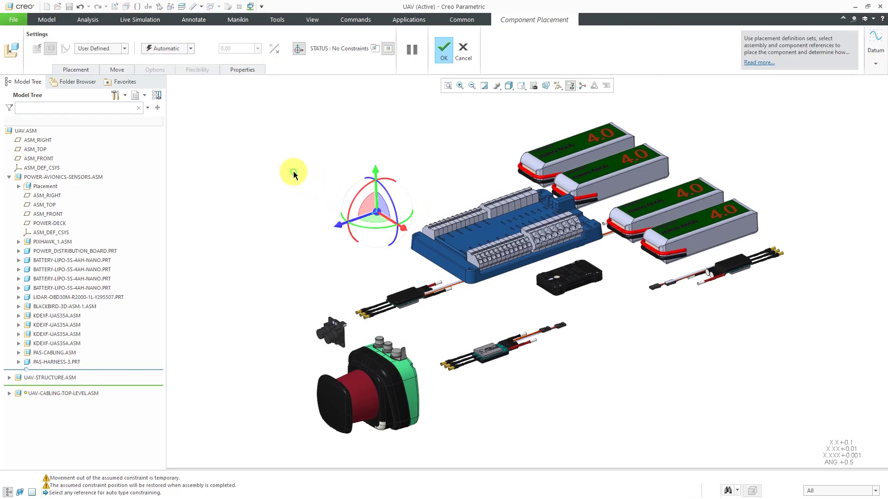
{"action": "right_click", "coordinate": [268, 171]}
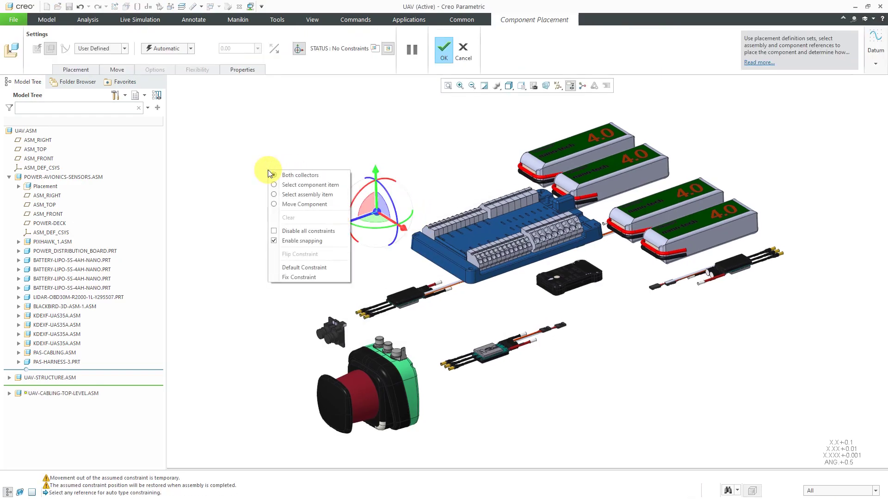
{"action": "left_click", "coordinate": [292, 268]}
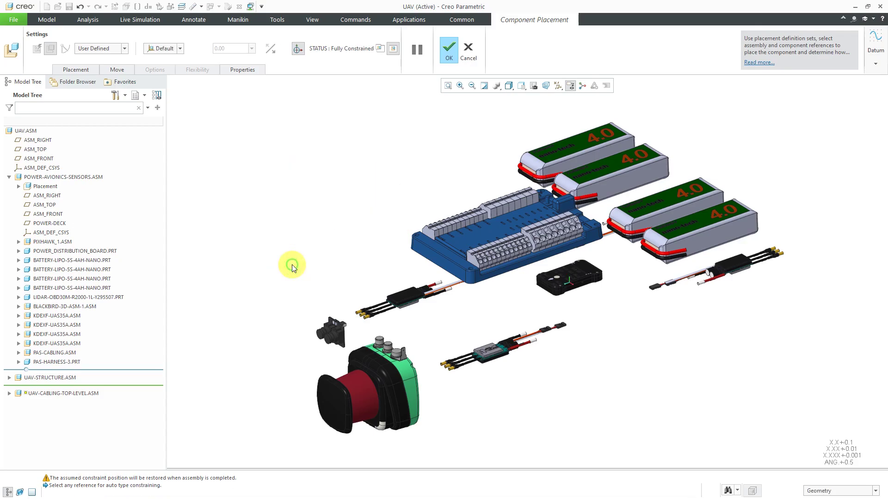
{"action": "middle_click", "coordinate": [301, 239]}
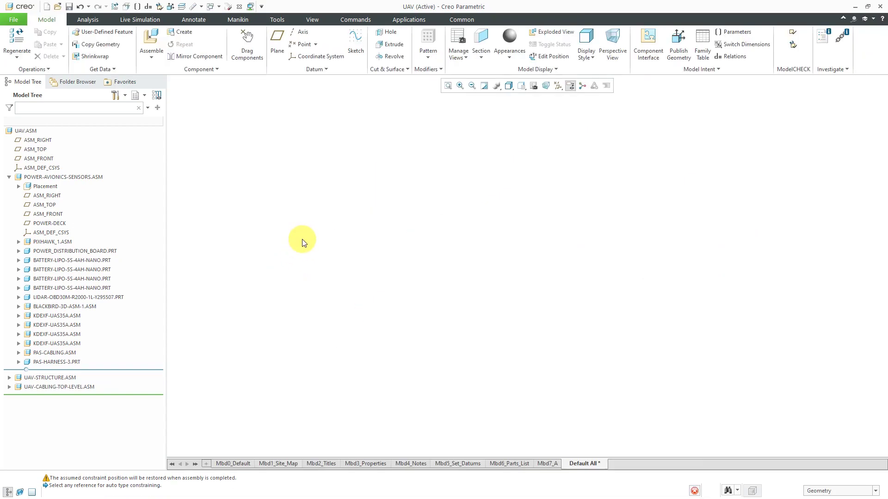
- Activate UAV-CABLING-TOP-LEVEL and create a standard skeleton model in it, copied from mcae_part_std.prt
{"action": "left_click", "coordinate": [50, 388]}
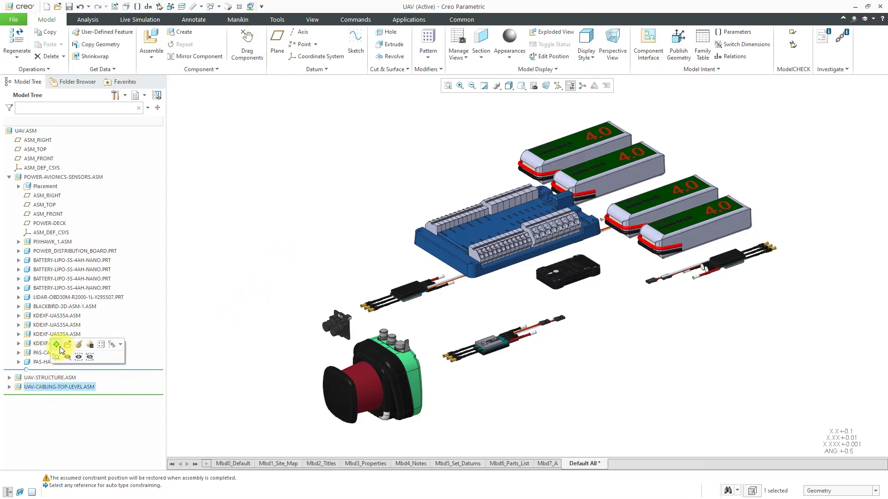
{"action": "left_click", "coordinate": [56, 345]}
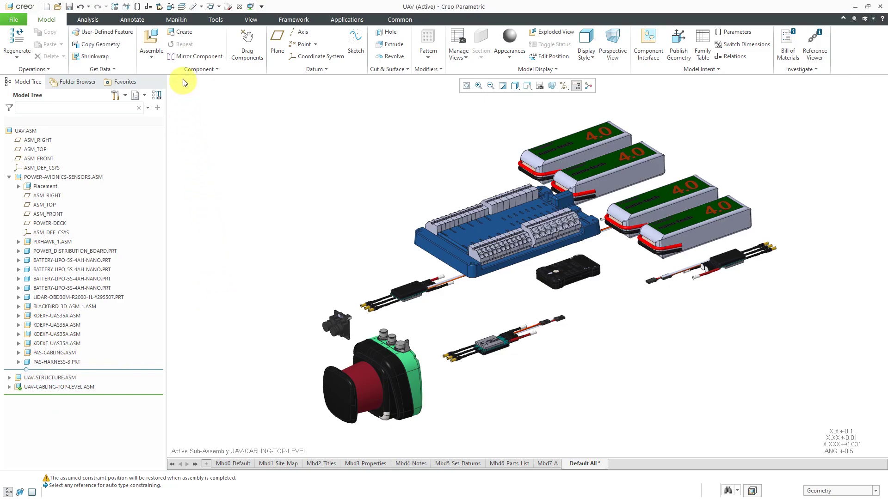
{"action": "left_click", "coordinate": [181, 31]}
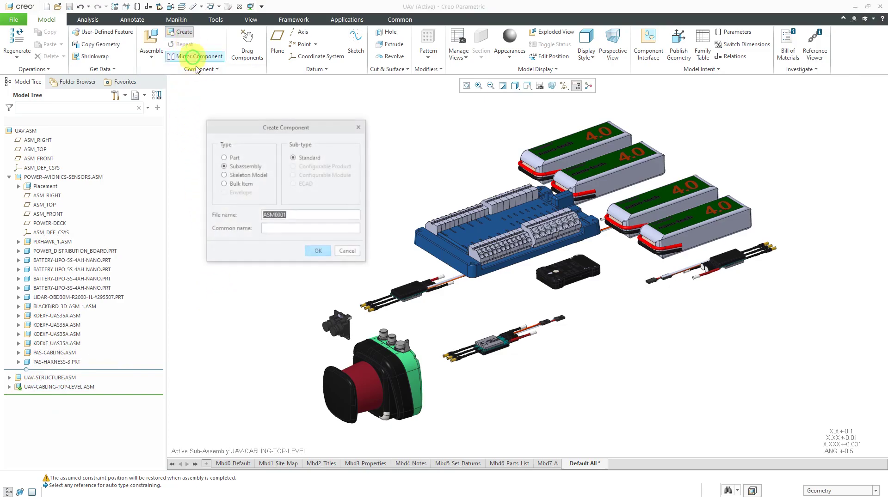
{"action": "left_click", "coordinate": [252, 175]}
{"action": "left_click", "coordinate": [321, 253]}
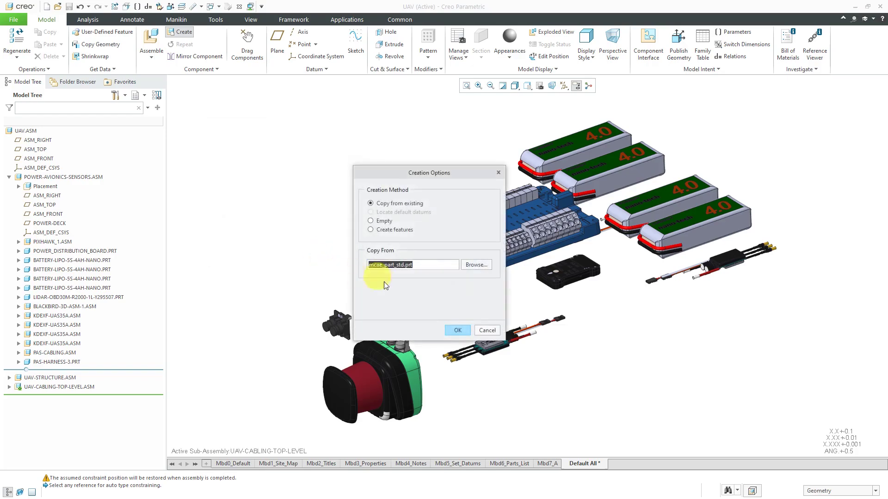
{"action": "left_click", "coordinate": [456, 331]}
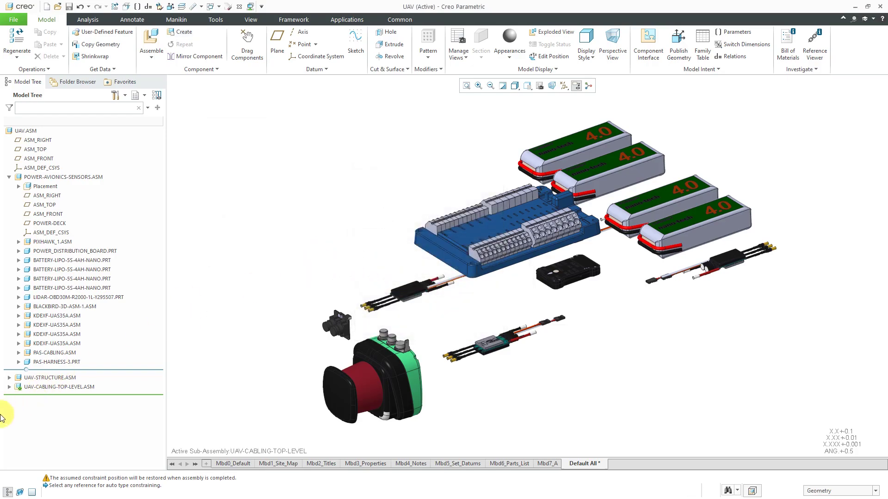
- Open UAV-CABLING-TOP-LEVEL in its own window and enter the Cabling application
{"action": "left_click", "coordinate": [9, 387]}
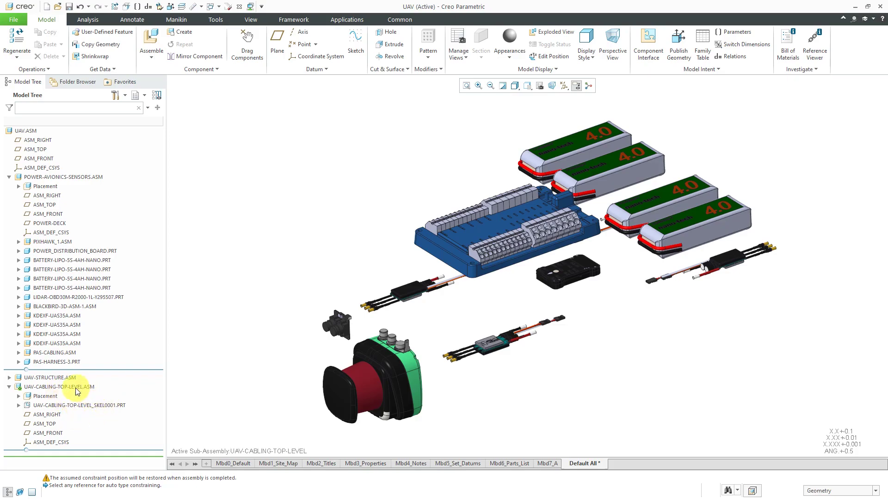
{"action": "left_click", "coordinate": [76, 388]}
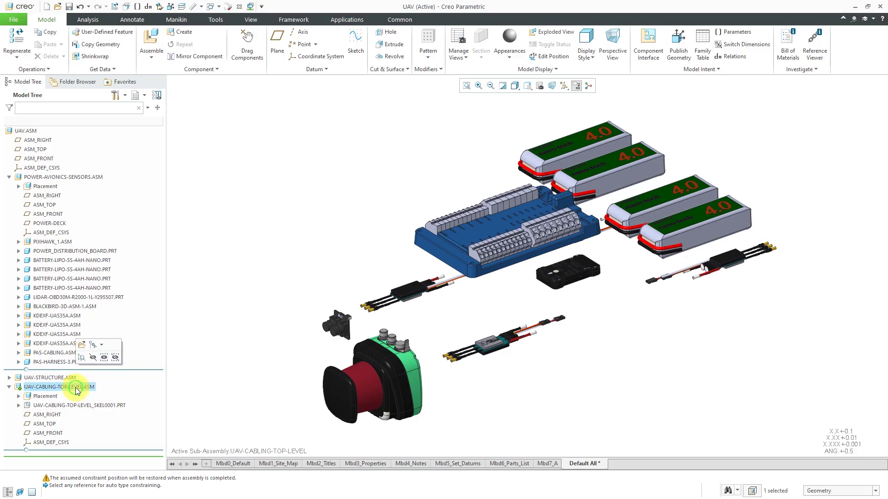
{"action": "left_click", "coordinate": [83, 346]}
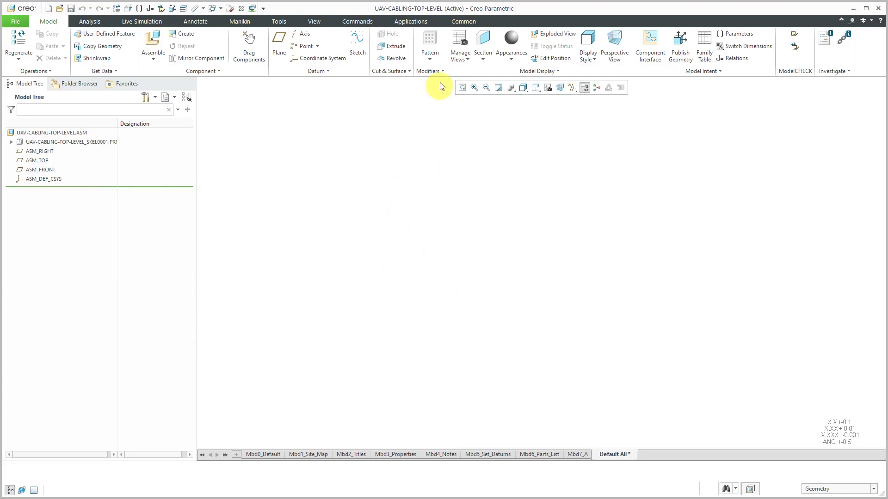
{"action": "left_click", "coordinate": [414, 21]}
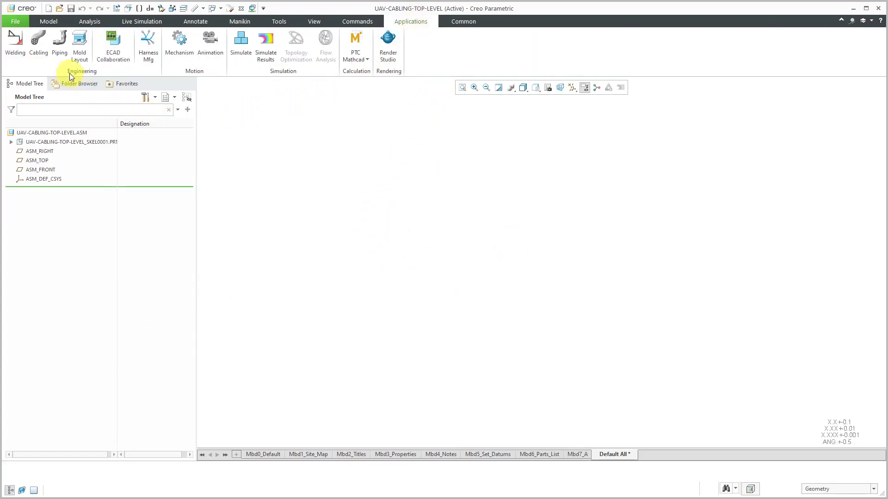
{"action": "left_click", "coordinate": [38, 49]}
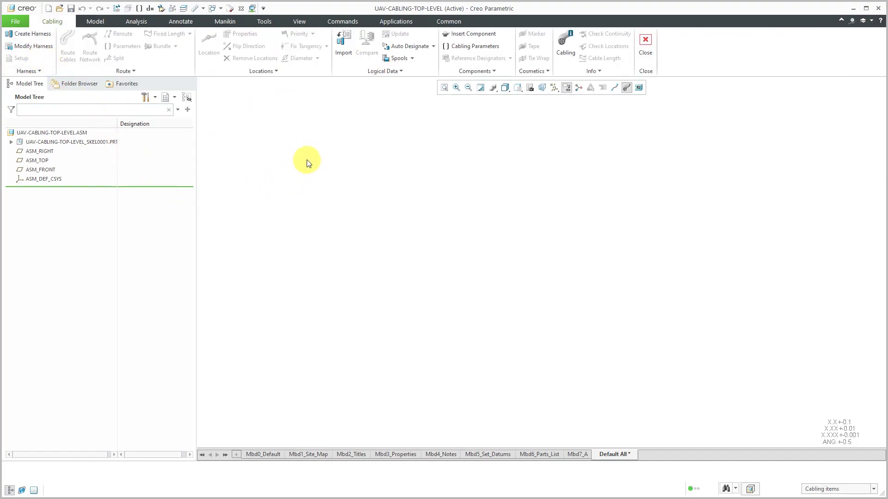
- Create harness part cabling-harness-top from the mcae_part_metric_mbd template instead of the default one
{"action": "left_click", "coordinate": [33, 33]}
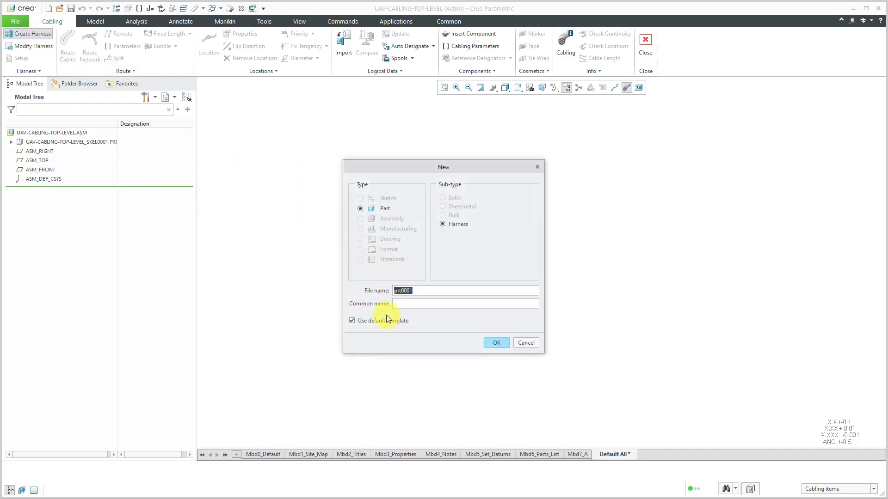
{"action": "type", "text": "cabling-harness-top"}
{"action": "left_click", "coordinate": [356, 320]}
{"action": "left_click", "coordinate": [494, 342]}
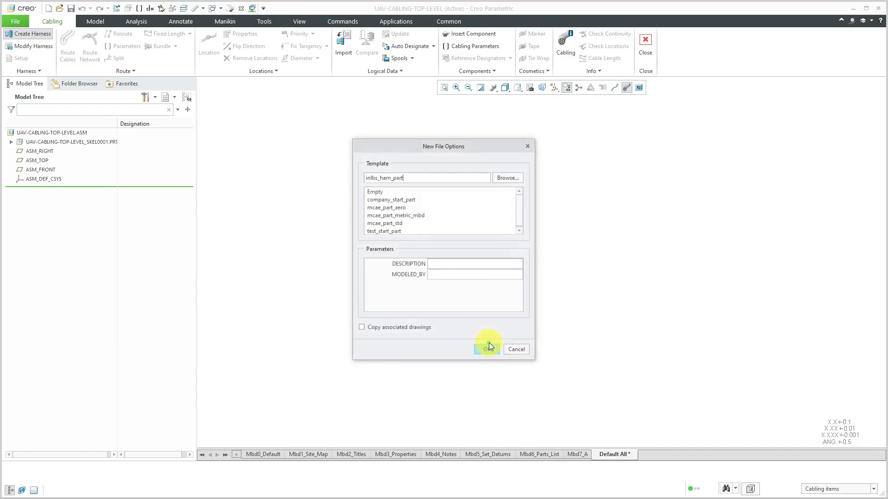
{"action": "left_click", "coordinate": [418, 217]}
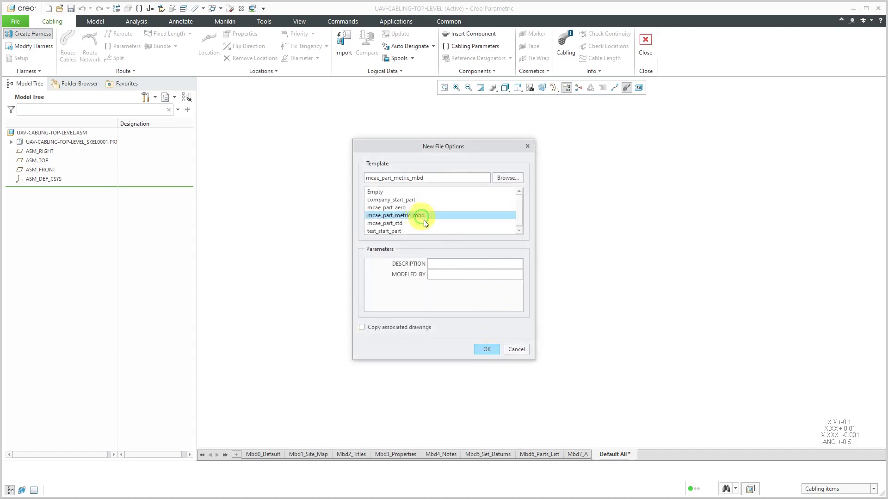
{"action": "left_click", "coordinate": [485, 350]}
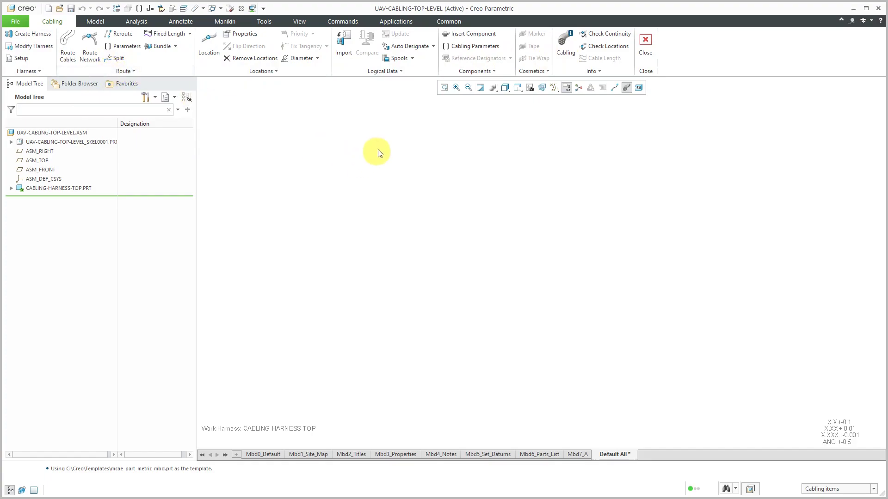
- Review the available spool commands for defining wires and cables, leaving the spools unchanged
{"action": "left_click", "coordinate": [396, 59]}
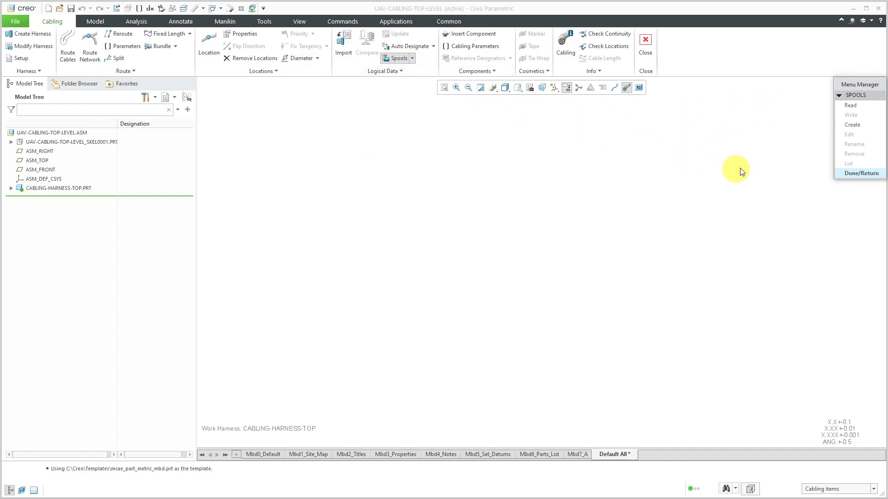
{"action": "left_click", "coordinate": [850, 174]}
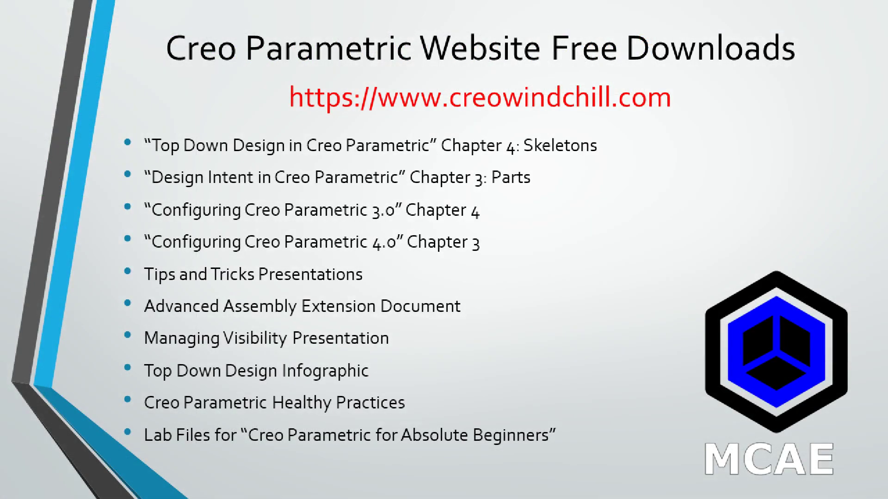